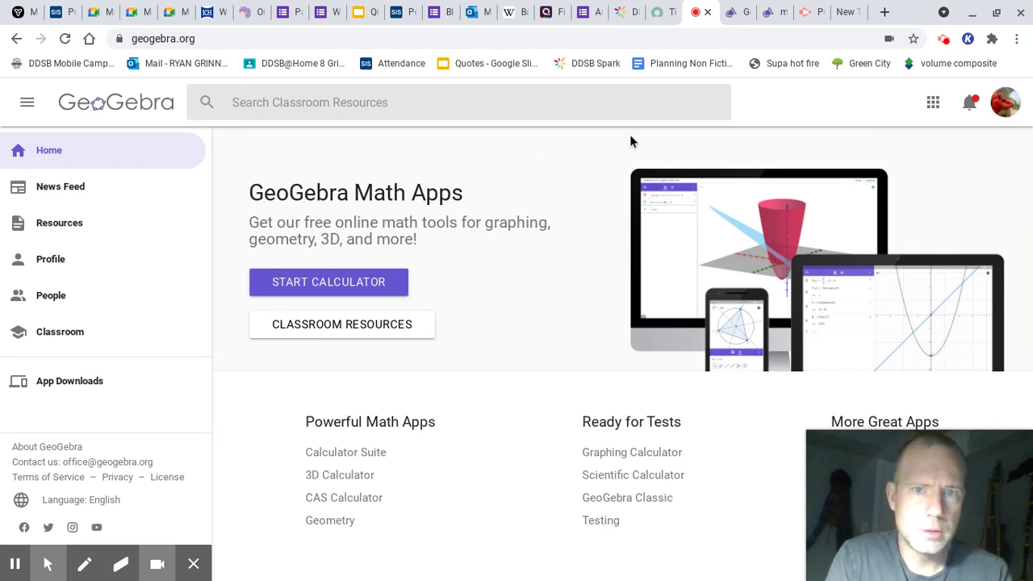
Launch the Geometry app from the GeoGebra apps menu
{"action": "left_click", "coordinate": [932, 108]}
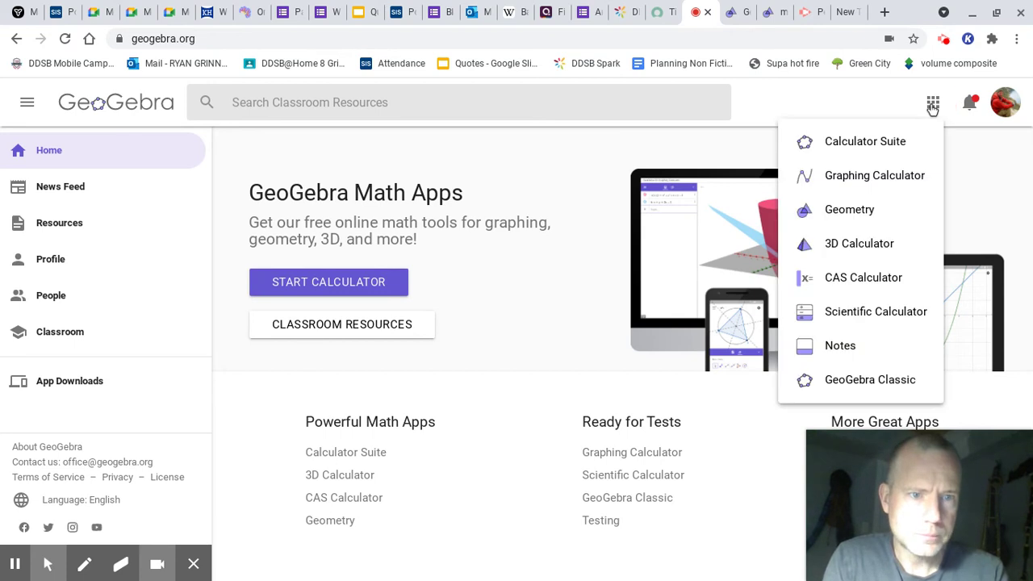
{"action": "left_click", "coordinate": [851, 210]}
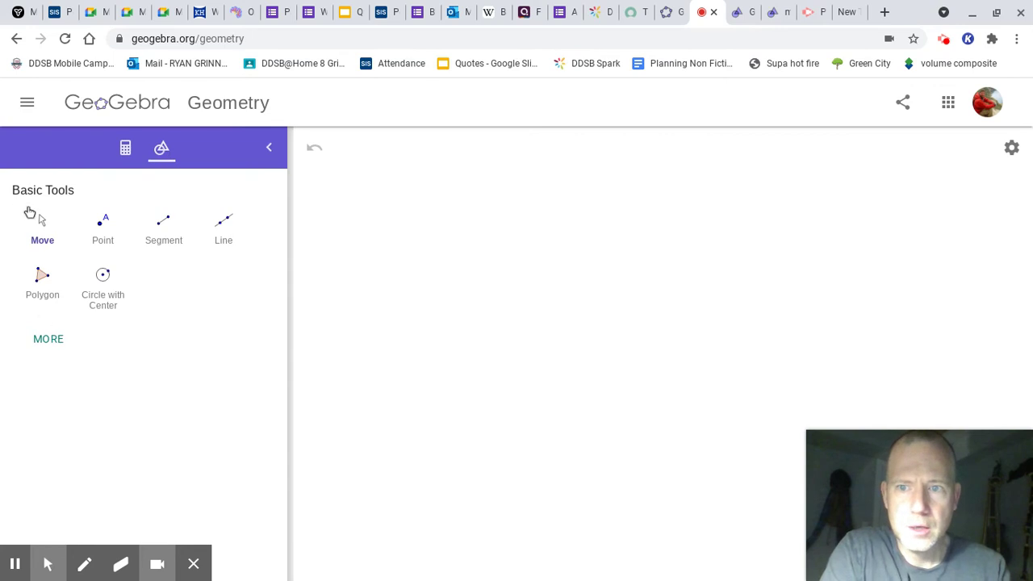
Show all Geometry tools, browse the tool categories, and pick the Segment tool
{"action": "left_click", "coordinate": [49, 339]}
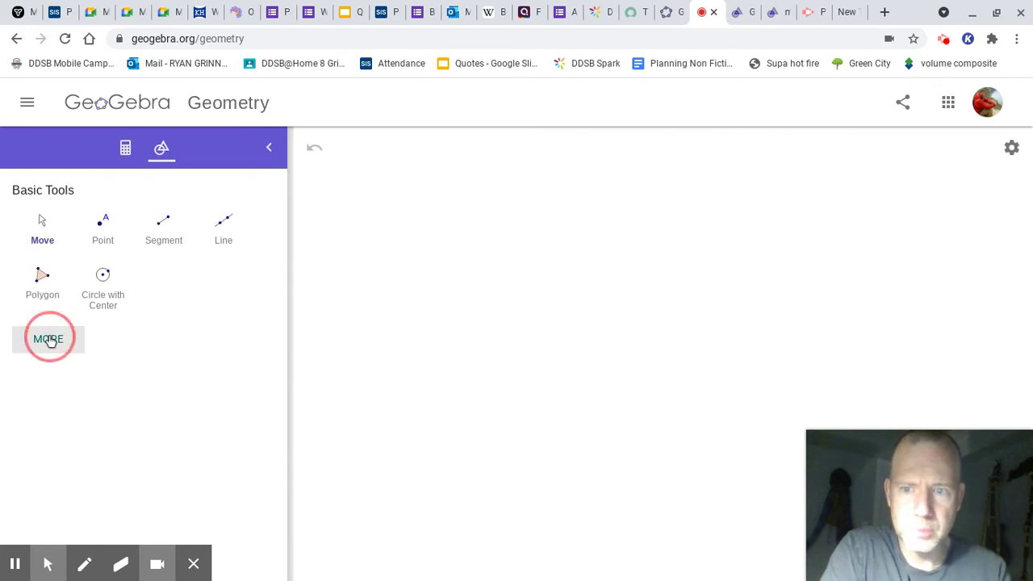
{"action": "scroll", "coordinate": [124, 404], "scroll_direction": "down", "scroll_amount": 3}
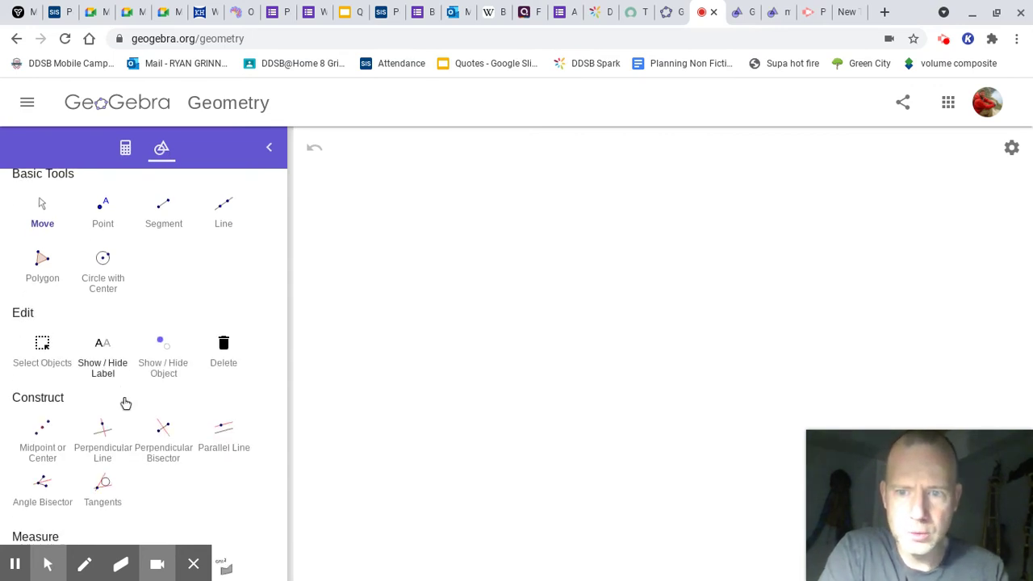
{"action": "scroll", "coordinate": [125, 403], "scroll_direction": "up", "scroll_amount": 3}
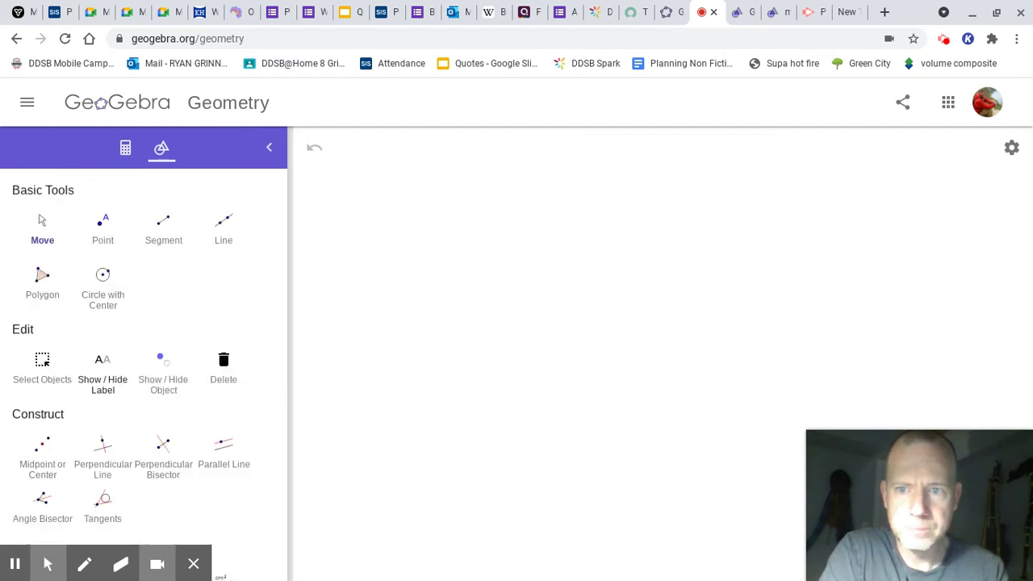
{"action": "scroll", "coordinate": [125, 363], "scroll_direction": "down", "scroll_amount": 3}
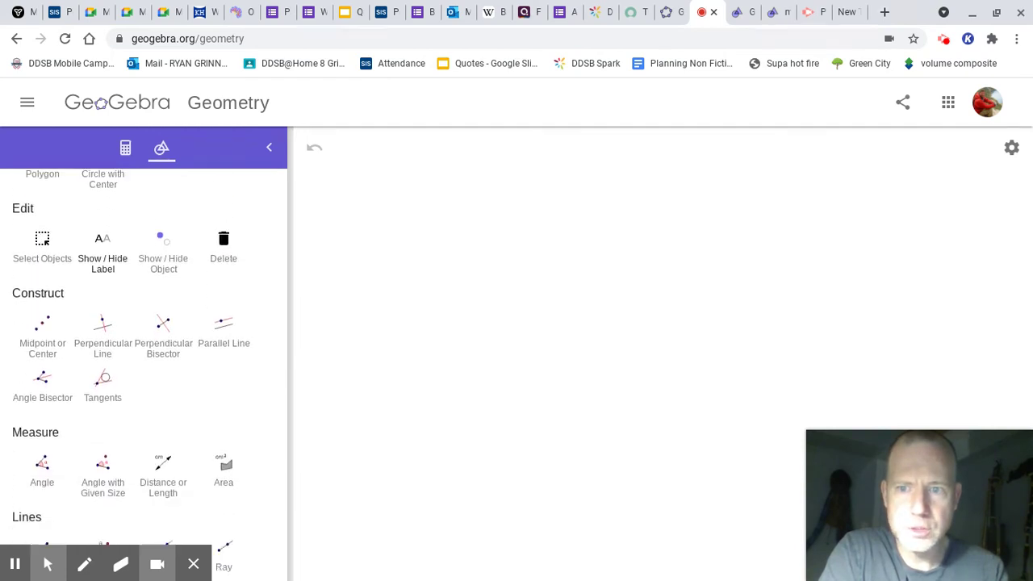
{"action": "scroll", "coordinate": [125, 363], "scroll_direction": "down", "scroll_amount": 5}
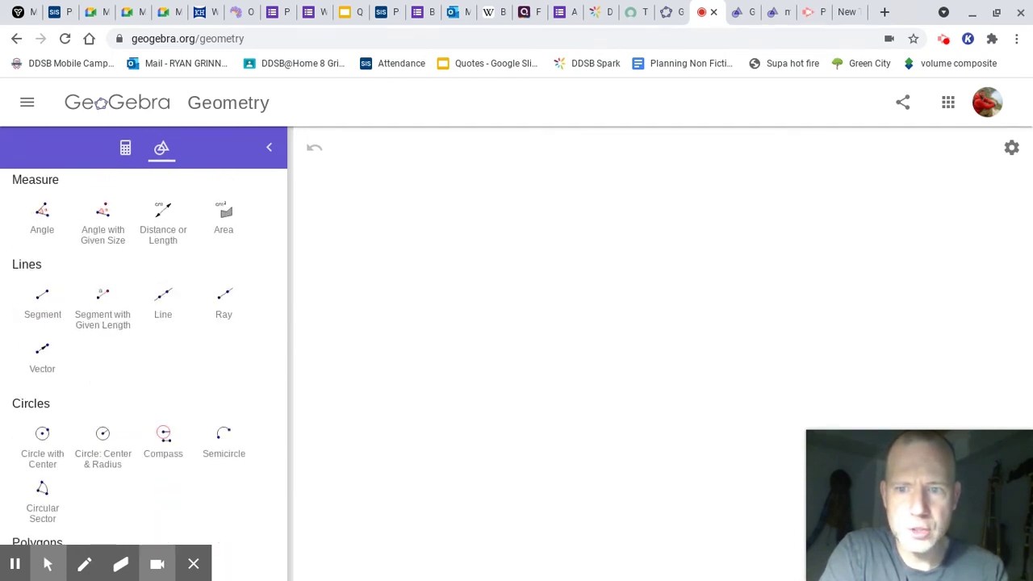
{"action": "scroll", "coordinate": [102, 379], "scroll_direction": "down", "scroll_amount": 2}
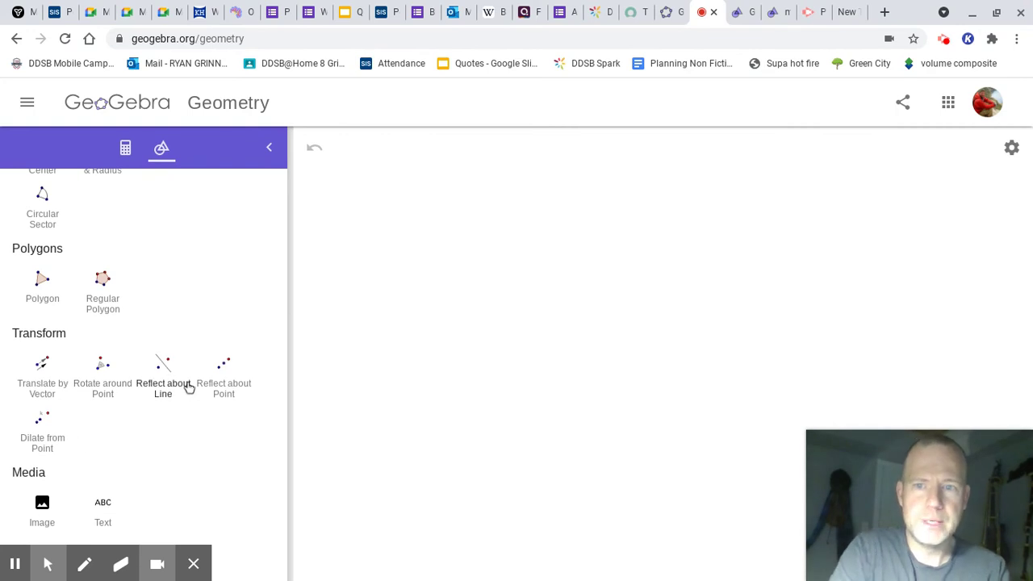
{"action": "scroll", "coordinate": [186, 382], "scroll_direction": "up", "scroll_amount": 10}
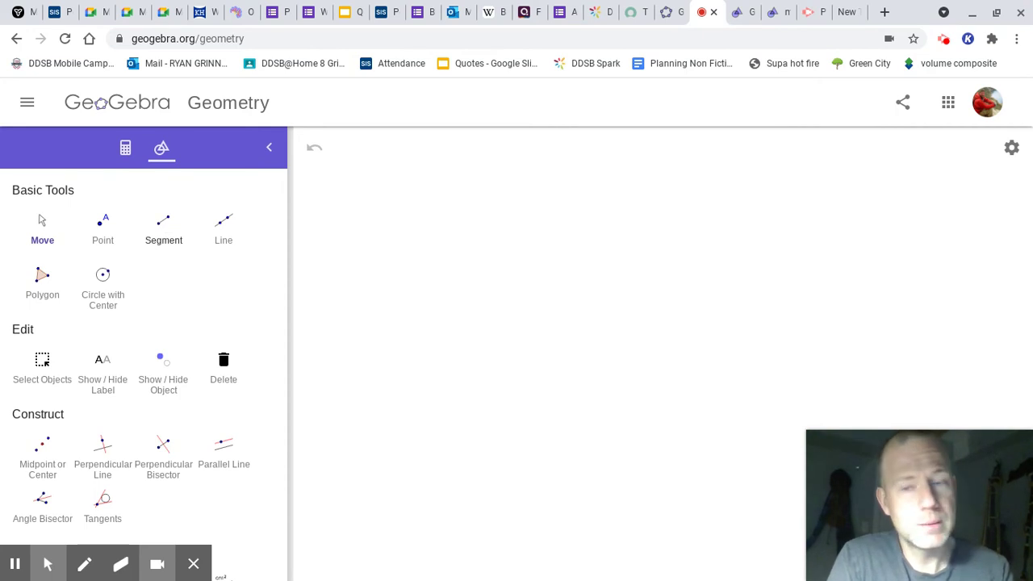
{"action": "left_click", "coordinate": [163, 224]}
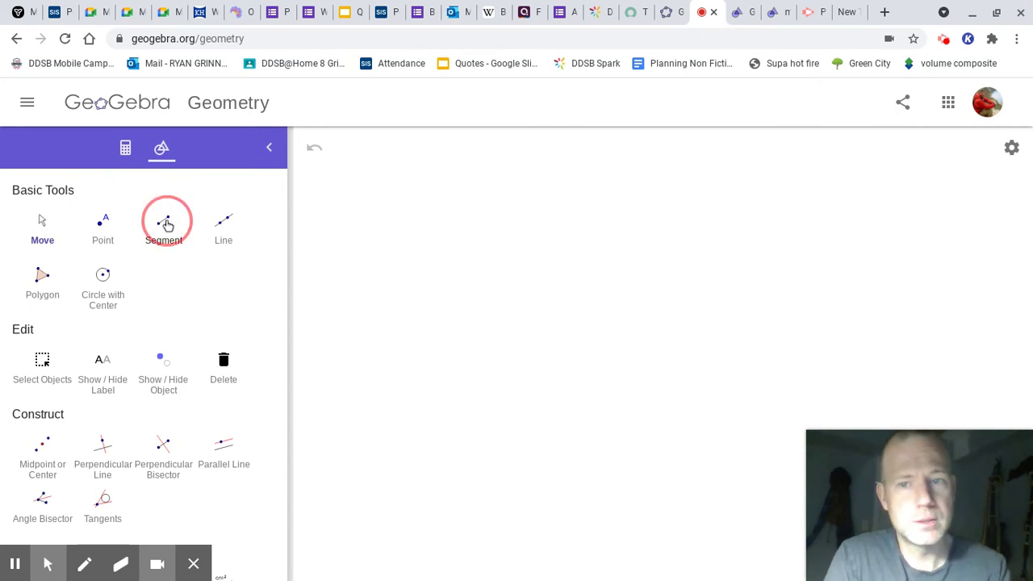
Draw segment AB near the top, add a line through C parallel to it, and drag C left
{"action": "left_click", "coordinate": [410, 172]}
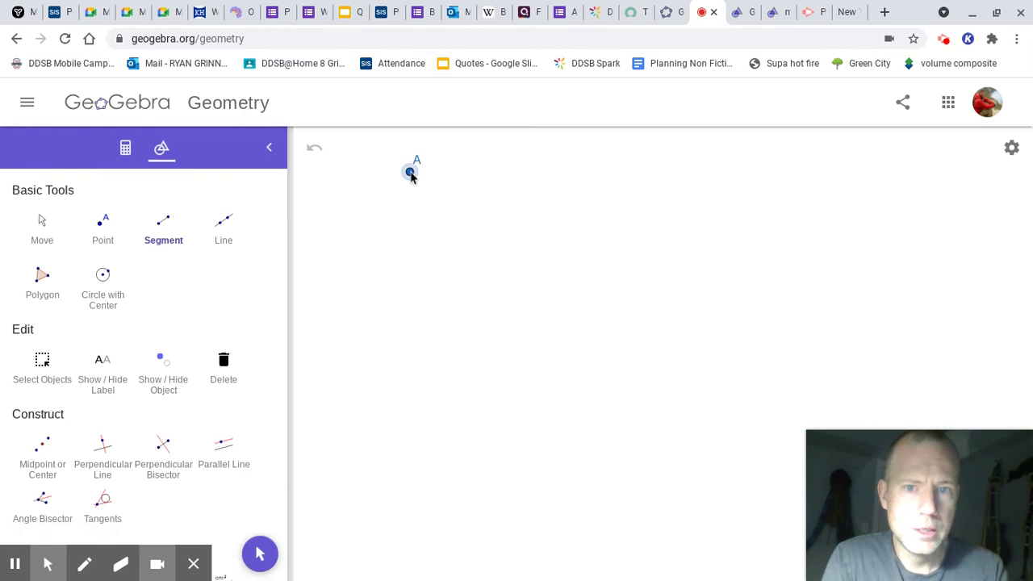
{"action": "left_click", "coordinate": [794, 175]}
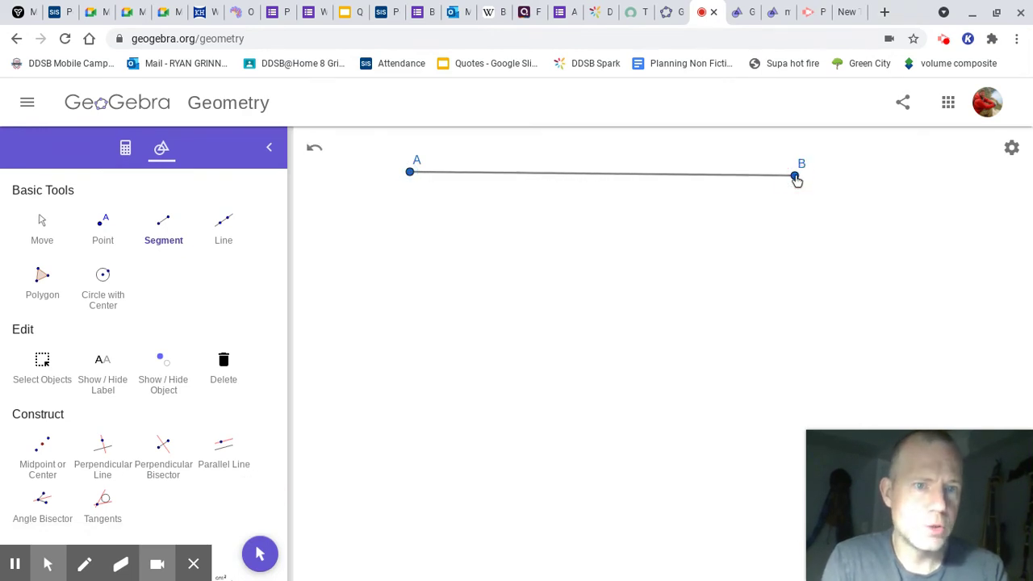
{"action": "left_click", "coordinate": [223, 458]}
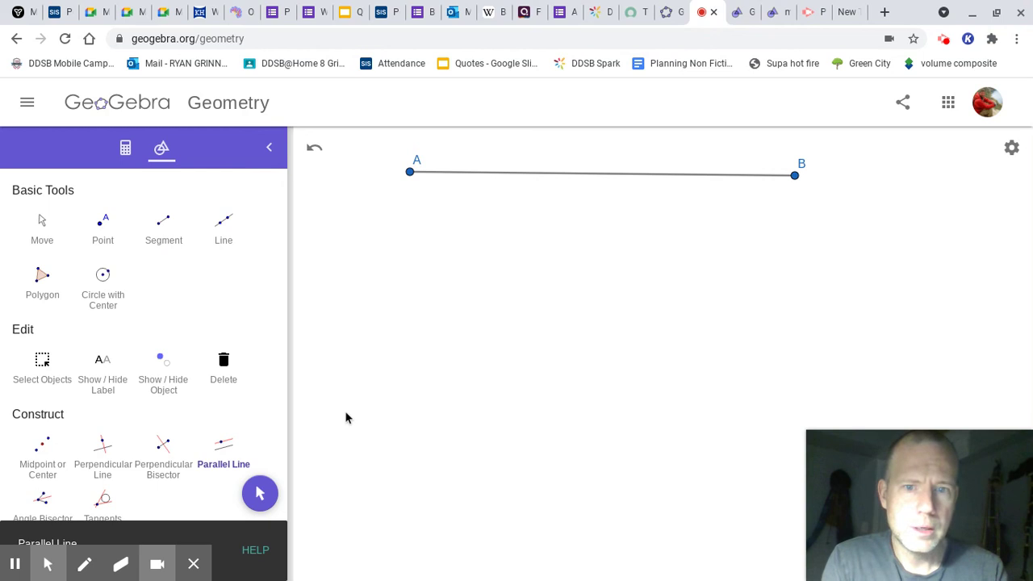
{"action": "left_click", "coordinate": [581, 179]}
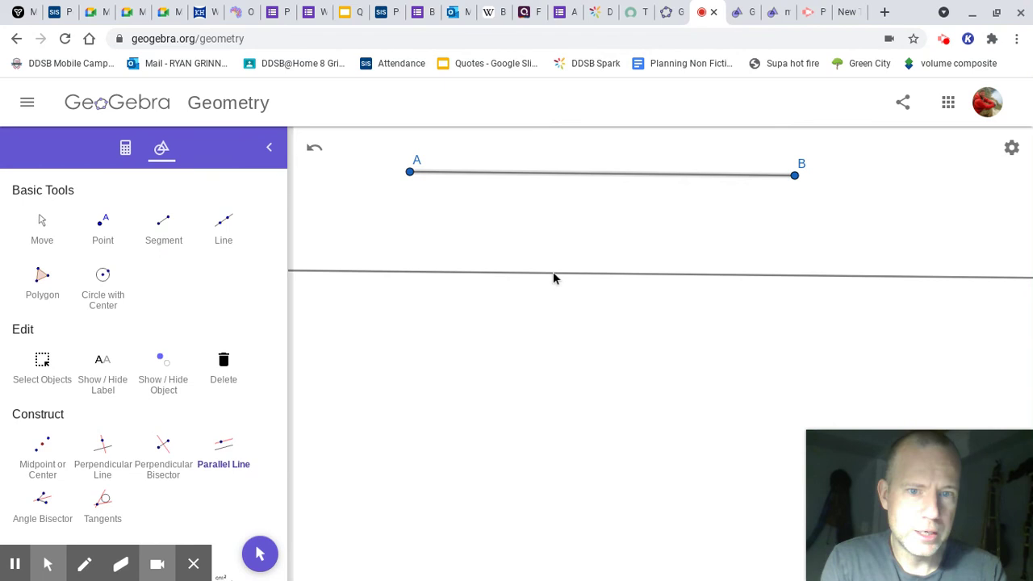
{"action": "left_click", "coordinate": [594, 308]}
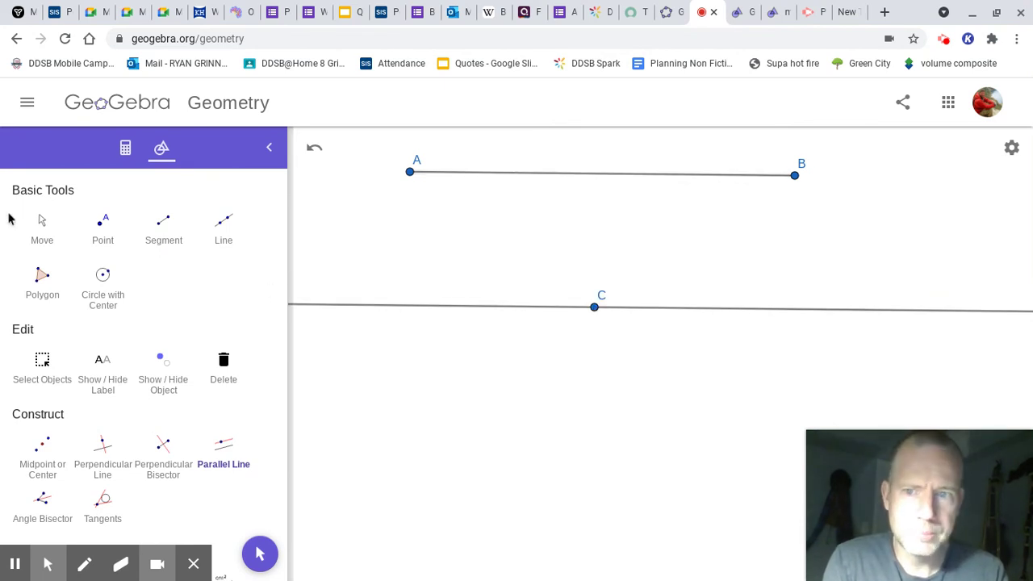
{"action": "left_click", "coordinate": [36, 222]}
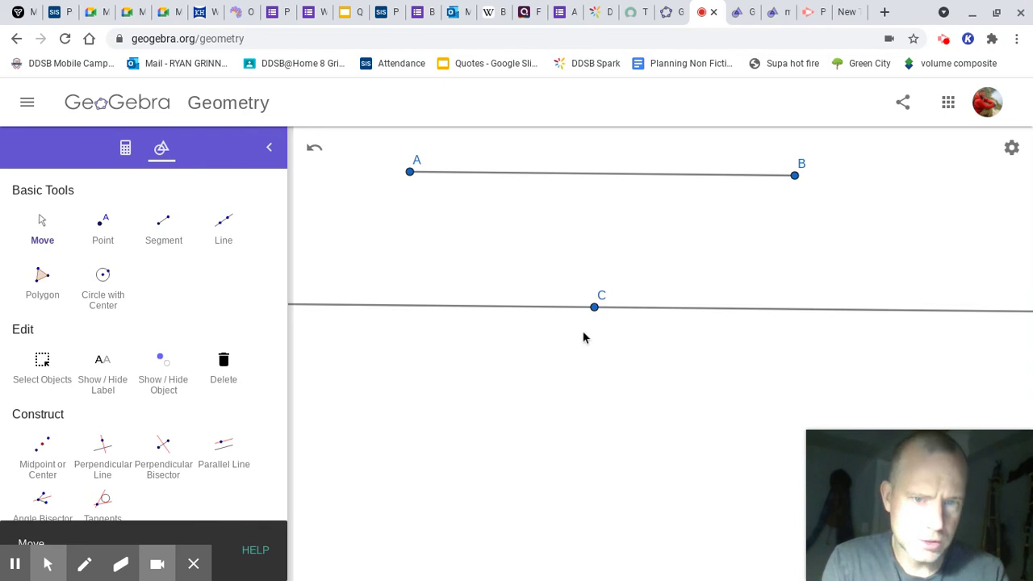
{"action": "left_click_drag", "start_coordinate": [595, 308], "coordinate": [396, 295]}
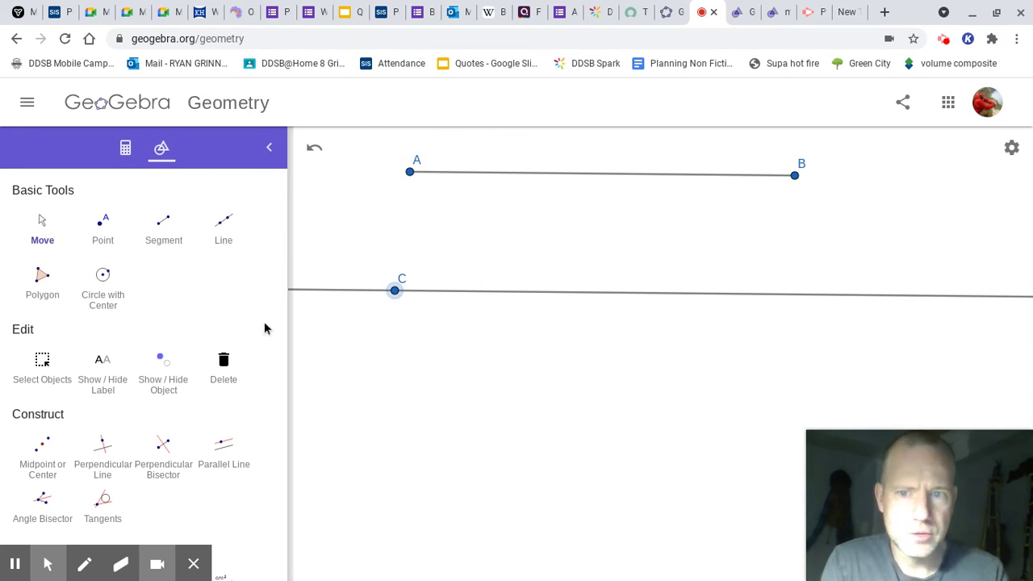
Draw transversal line DE from below the parallel line to above segment AB
{"action": "left_click", "coordinate": [224, 243]}
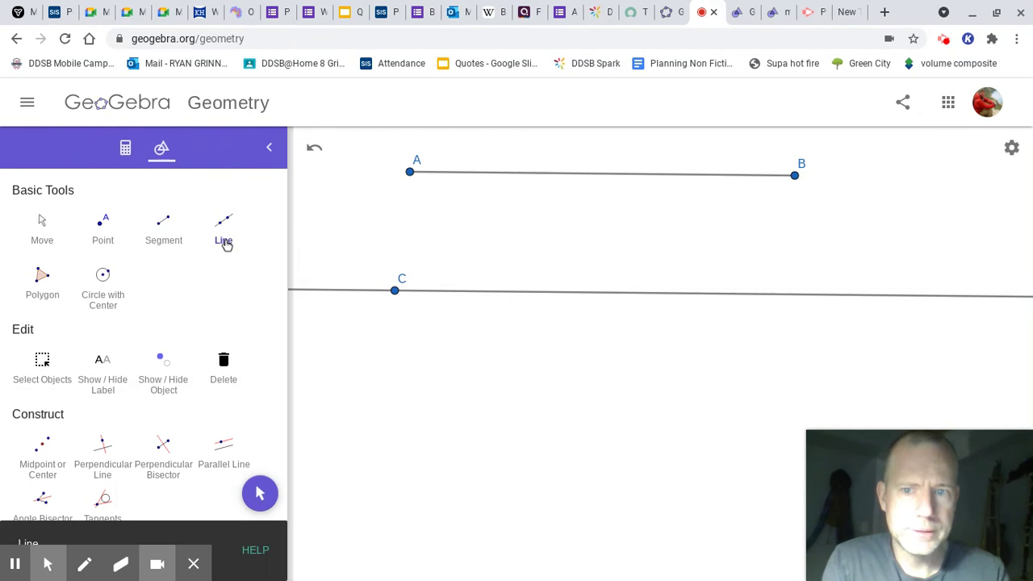
{"action": "left_click", "coordinate": [366, 399]}
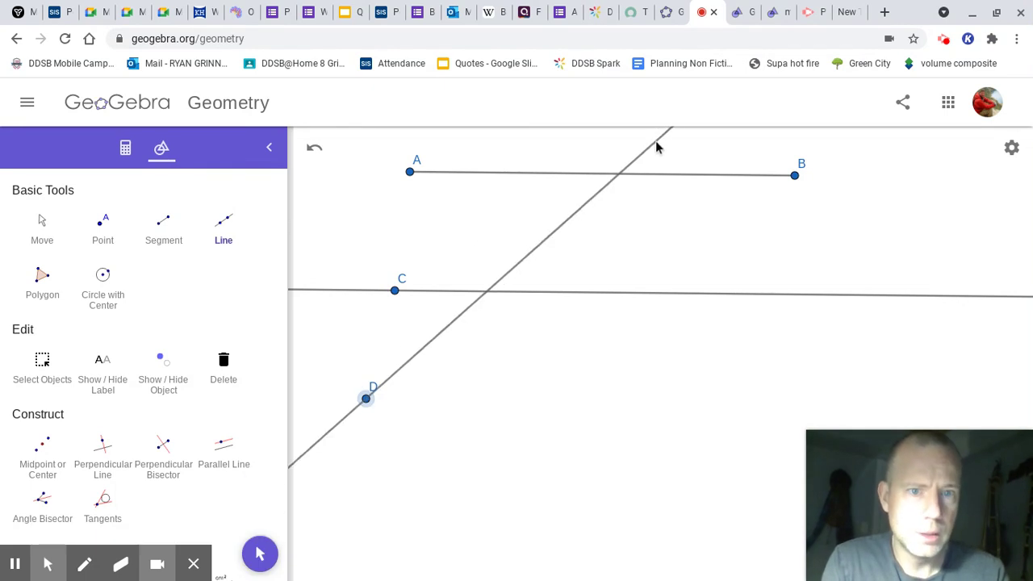
{"action": "left_click", "coordinate": [694, 142]}
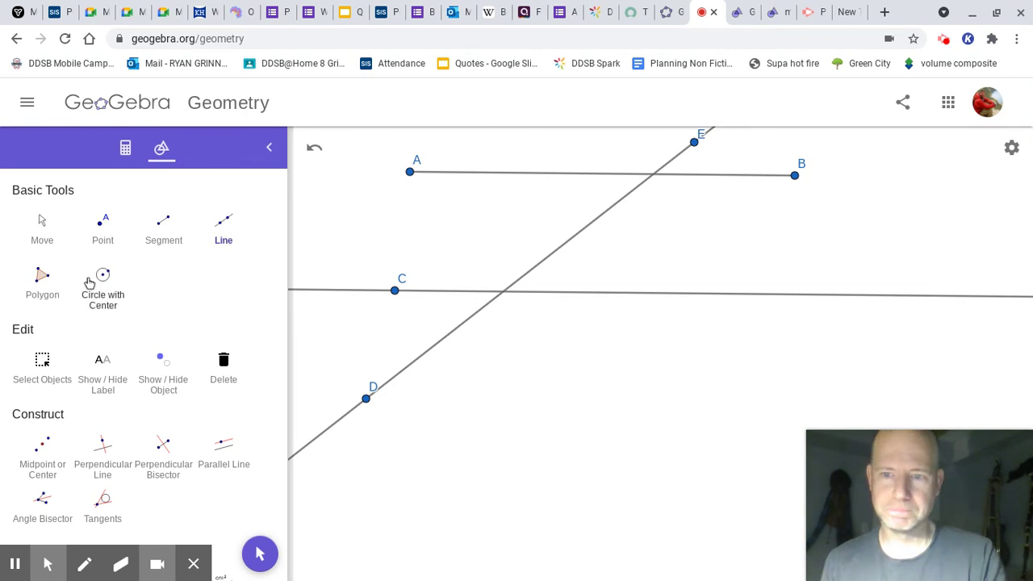
{"action": "mouse_move", "coordinate": [20, 565]}
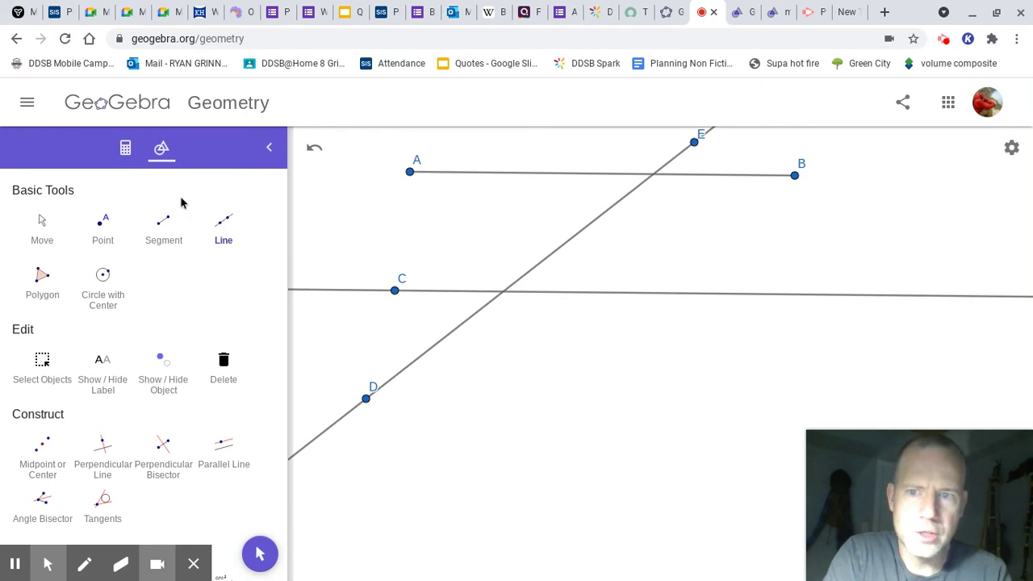
{"action": "left_click", "coordinate": [104, 231]}
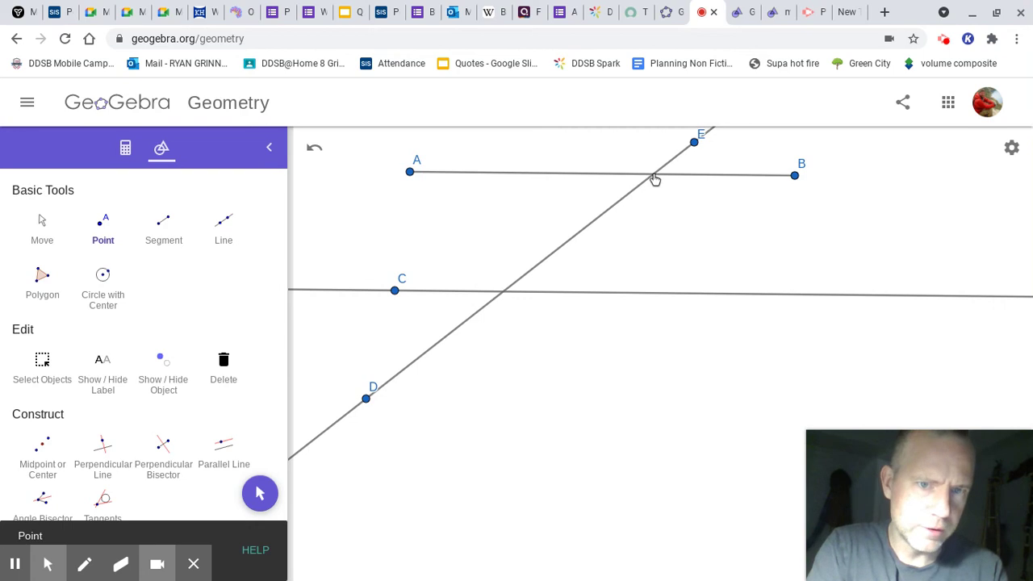
Mark intersections F on AB and G on the parallel line, plus point H right of G
{"action": "left_click", "coordinate": [653, 175]}
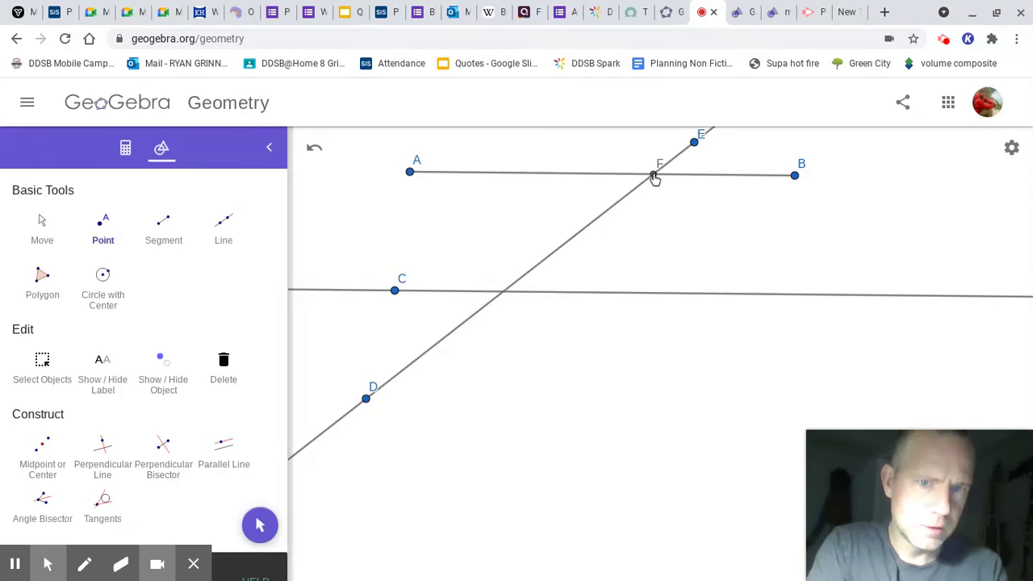
{"action": "left_click", "coordinate": [503, 293]}
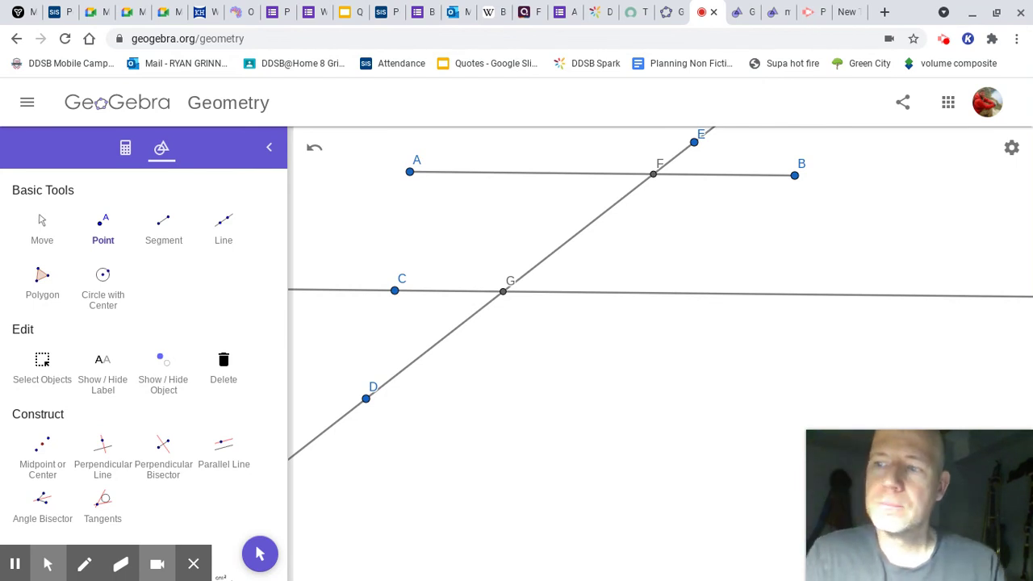
{"action": "left_click", "coordinate": [780, 295]}
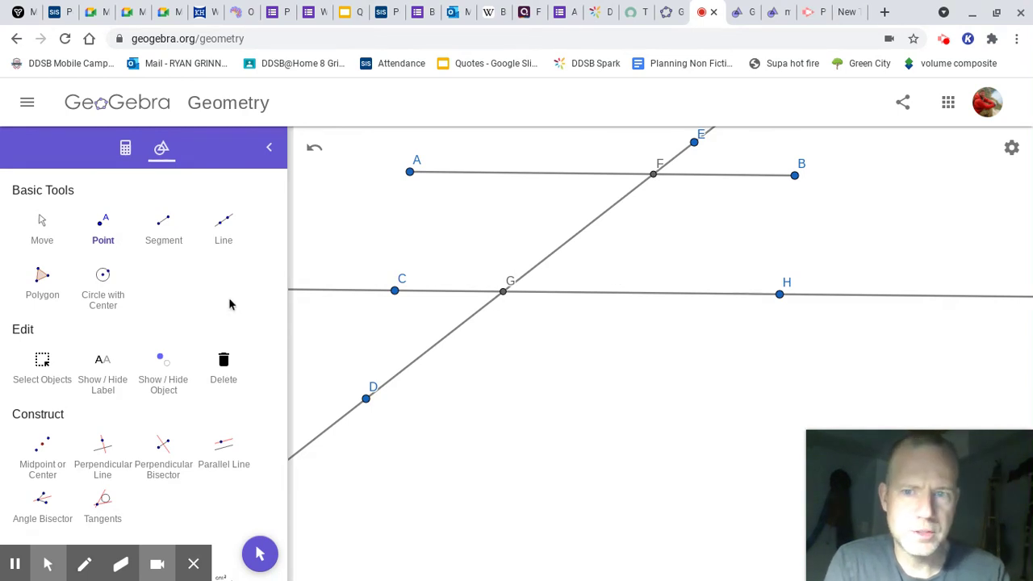
{"action": "scroll", "coordinate": [224, 304], "scroll_direction": "down", "scroll_amount": 5}
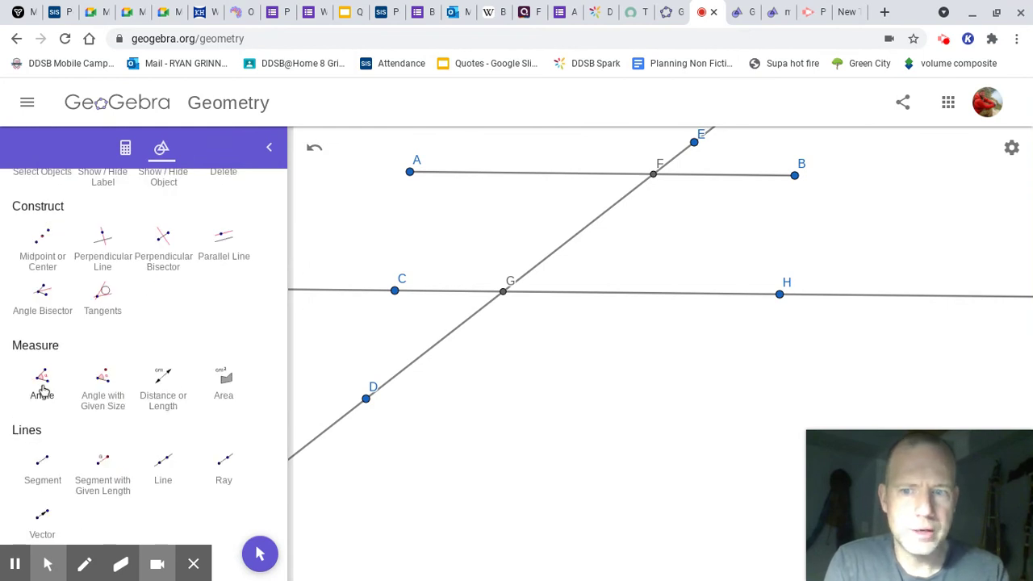
Measure angle EFB at F, which shows 38.6°
{"action": "left_click", "coordinate": [41, 383]}
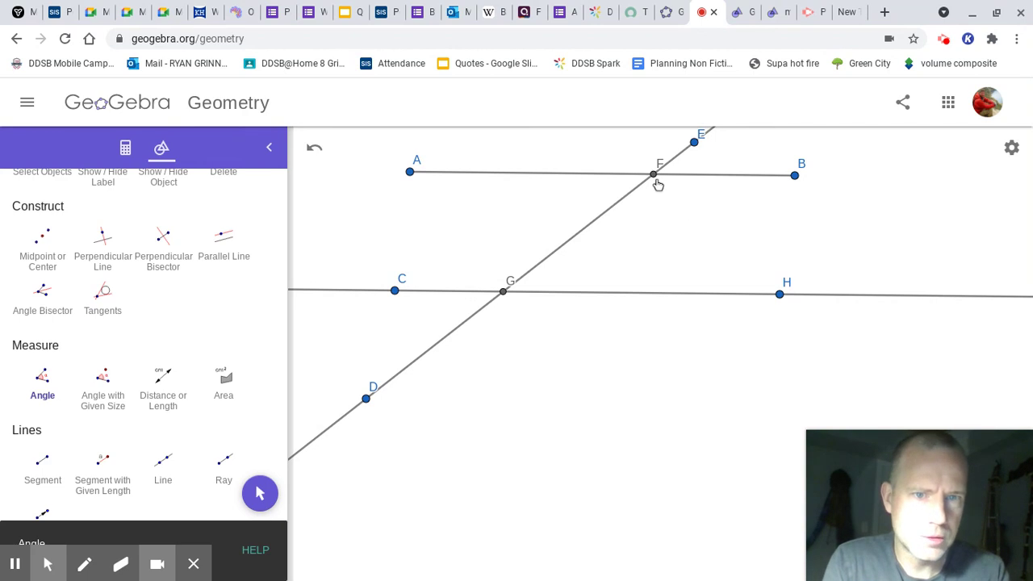
{"action": "left_click", "coordinate": [696, 145]}
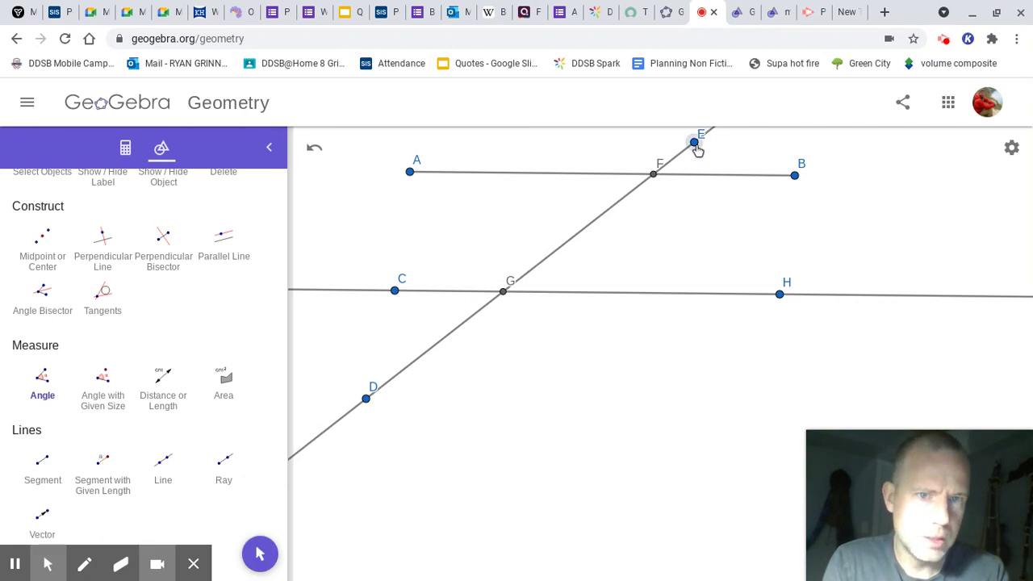
{"action": "left_click", "coordinate": [654, 176]}
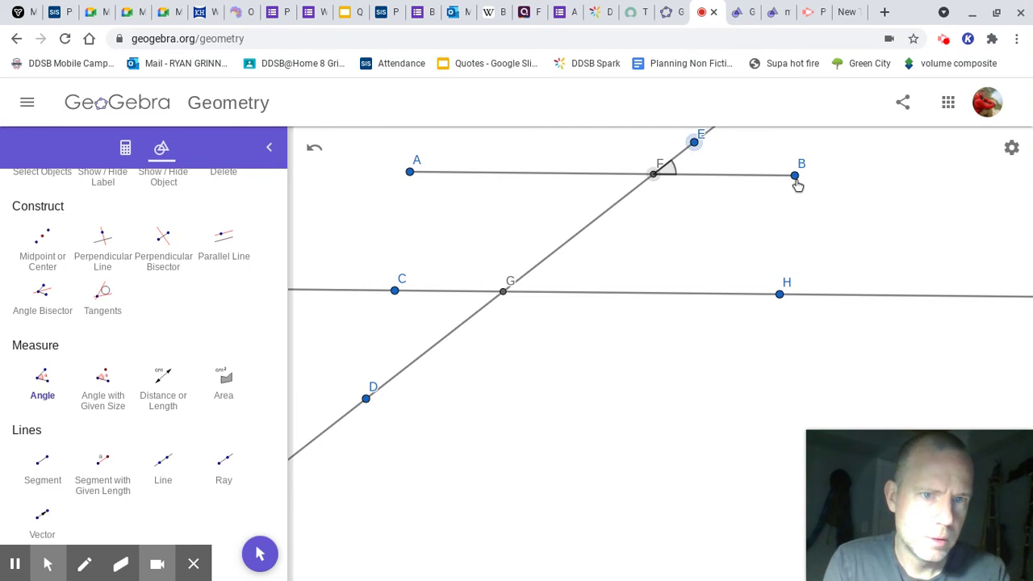
{"action": "left_click", "coordinate": [795, 179]}
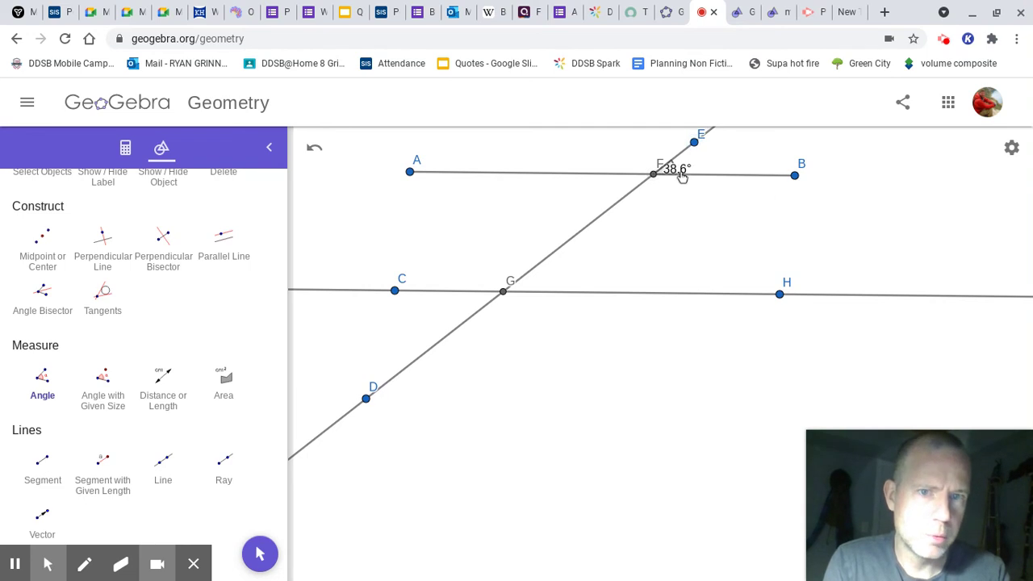
Move the 38.6° label up and right of F and select the angle
{"action": "scroll", "coordinate": [91, 287], "scroll_direction": "up", "scroll_amount": 3}
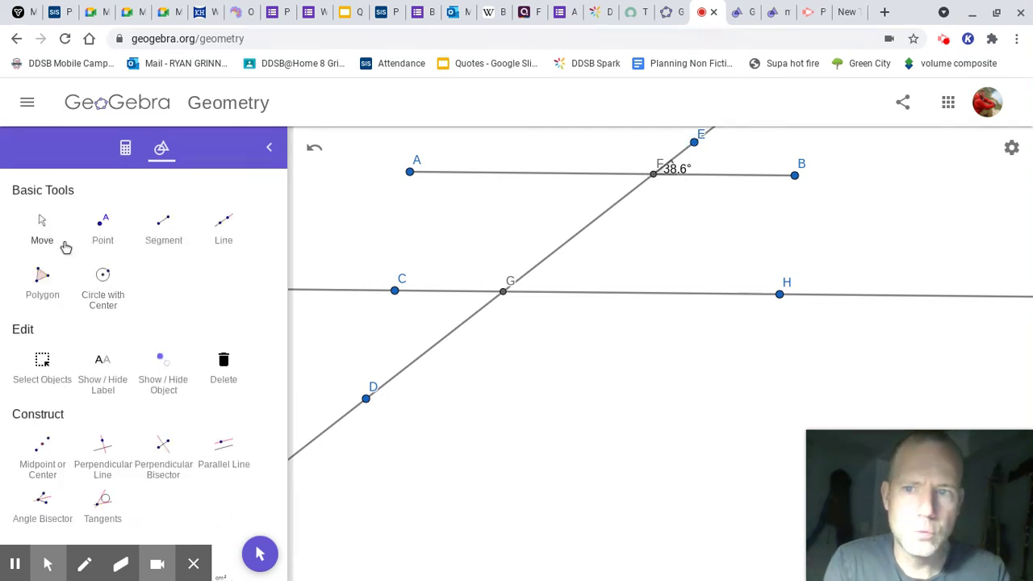
{"action": "left_click", "coordinate": [42, 224]}
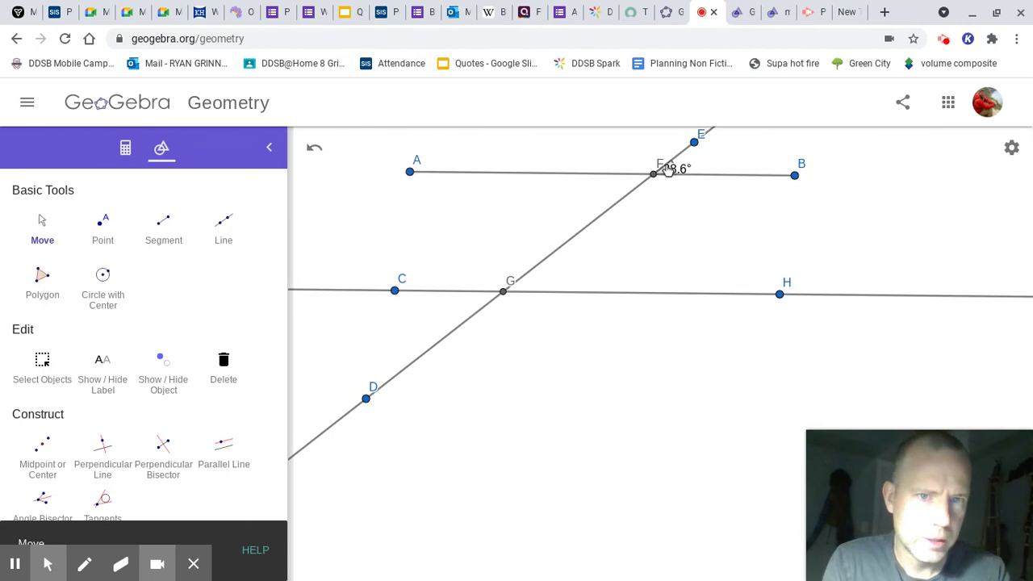
{"action": "left_click_drag", "start_coordinate": [670, 169], "coordinate": [710, 166]}
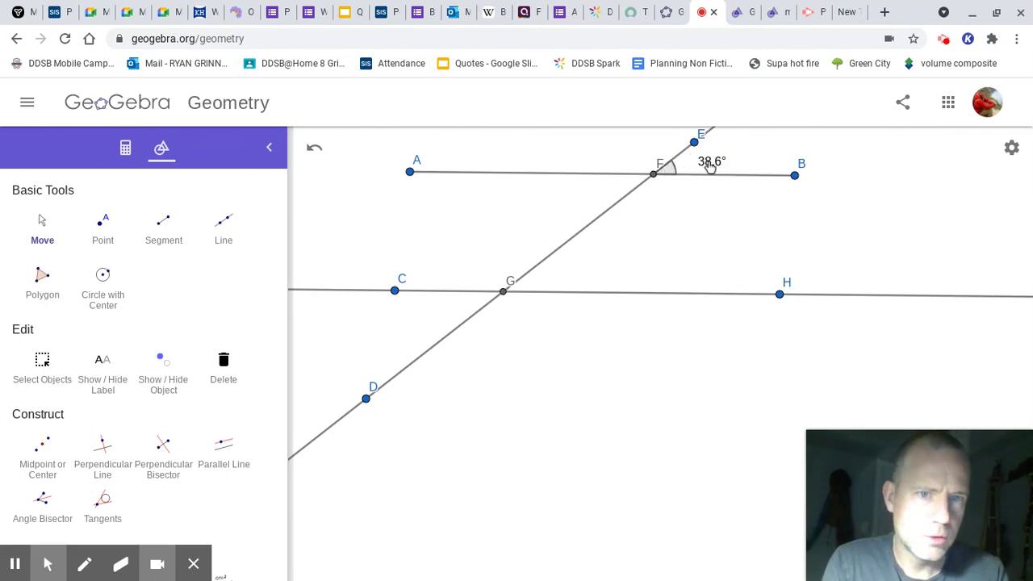
{"action": "left_click", "coordinate": [710, 166]}
Set the 38.6° angle at F to purple in its colour settings
{"action": "left_click", "coordinate": [696, 201]}
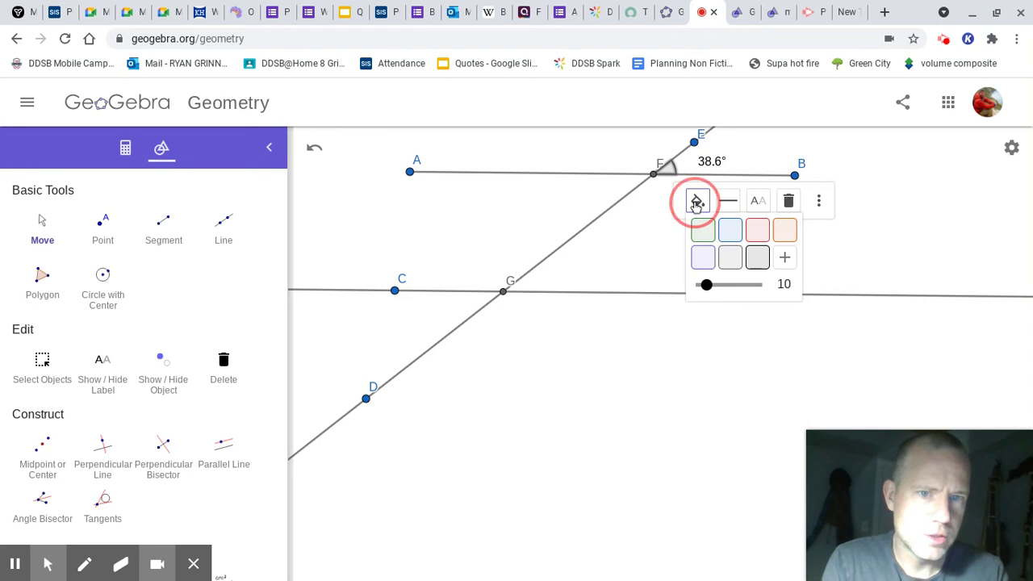
{"action": "left_click", "coordinate": [784, 259]}
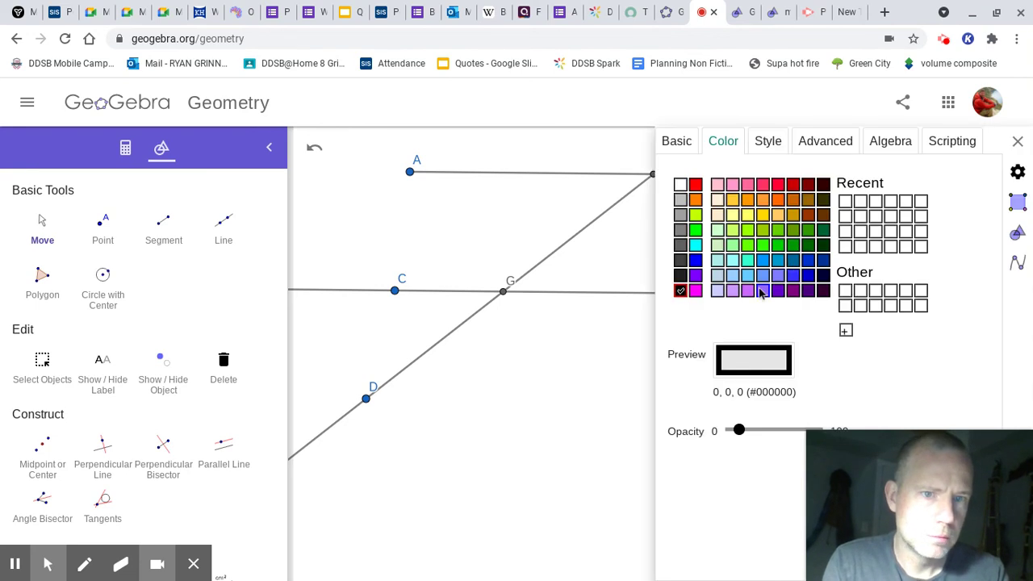
{"action": "left_click", "coordinate": [761, 292]}
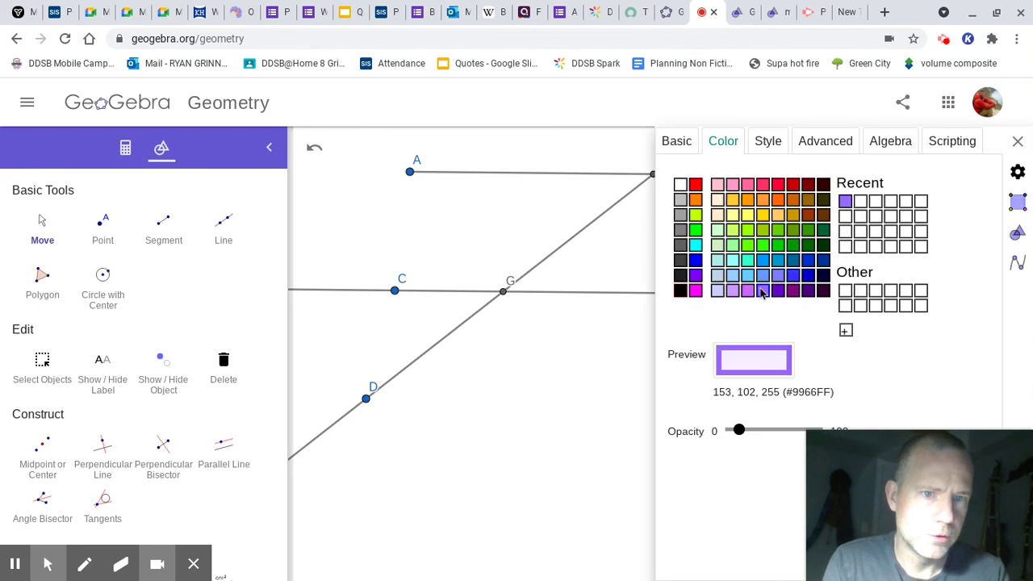
{"action": "left_click", "coordinate": [641, 345]}
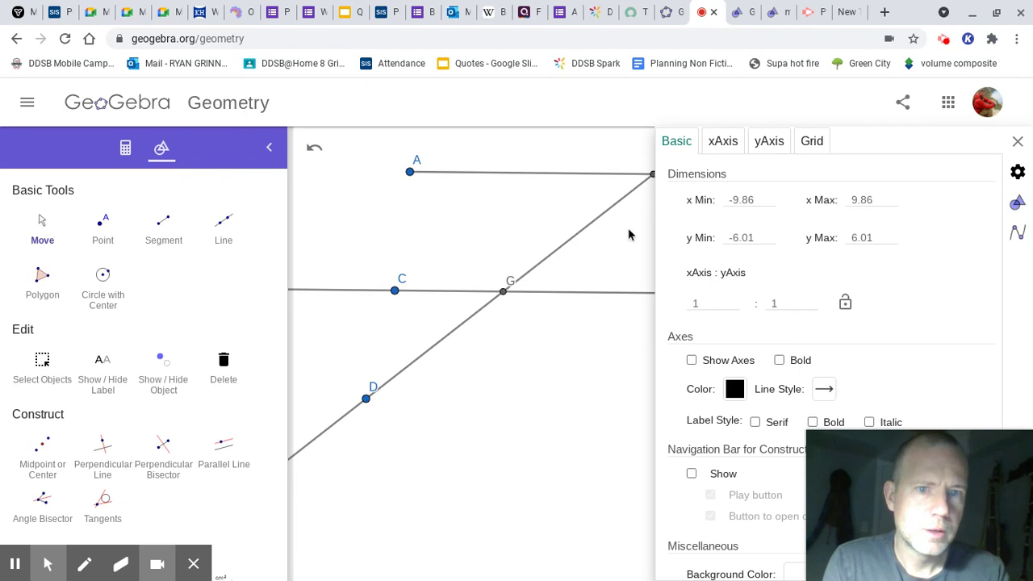
{"action": "left_click", "coordinate": [1018, 142]}
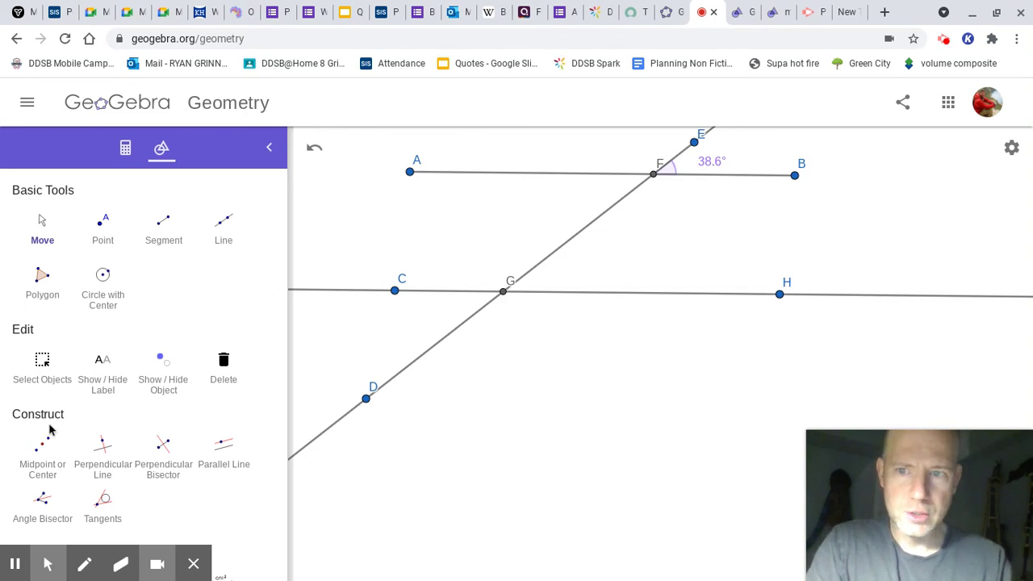
{"action": "scroll", "coordinate": [50, 428], "scroll_direction": "down", "scroll_amount": 3}
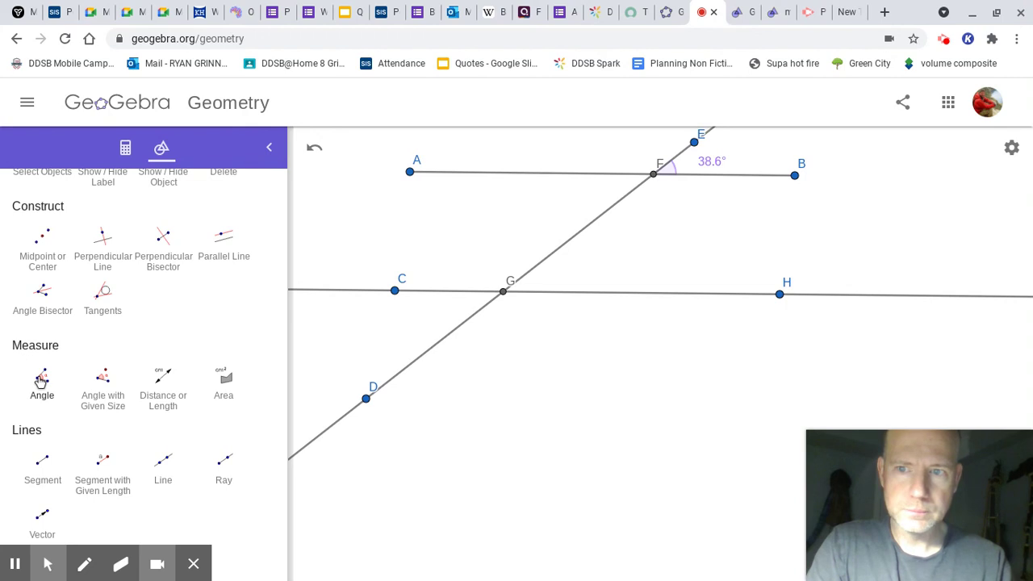
Measure angle FGH at G, also showing 38.6°
{"action": "left_click", "coordinate": [42, 381]}
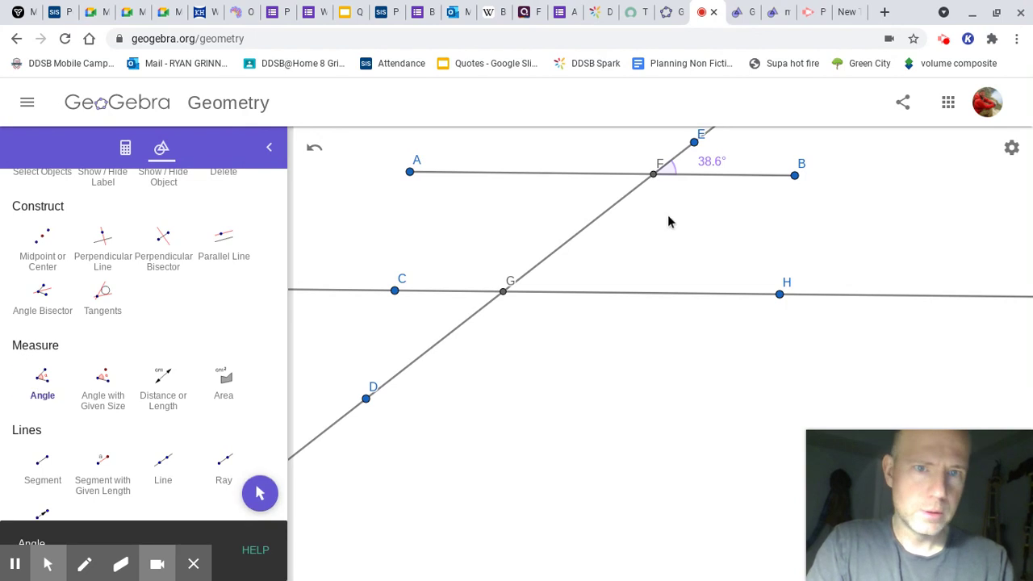
{"action": "left_click", "coordinate": [655, 176]}
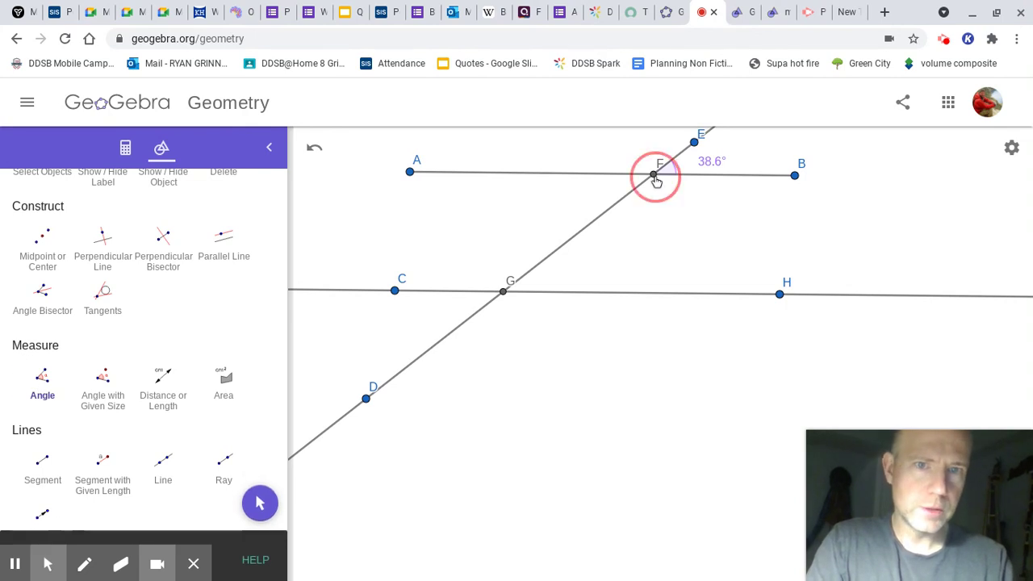
{"action": "left_click", "coordinate": [502, 293]}
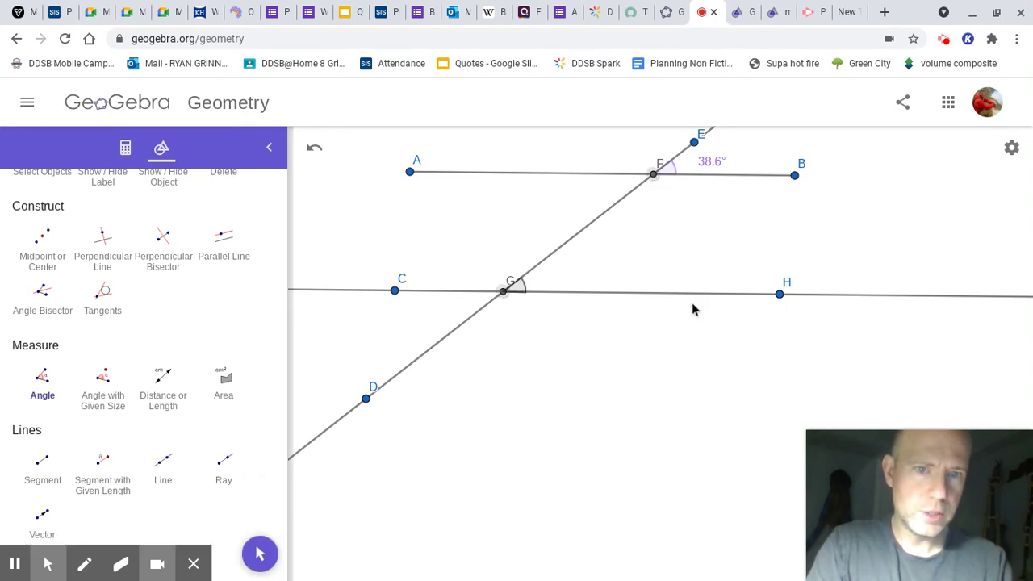
{"action": "left_click", "coordinate": [780, 296]}
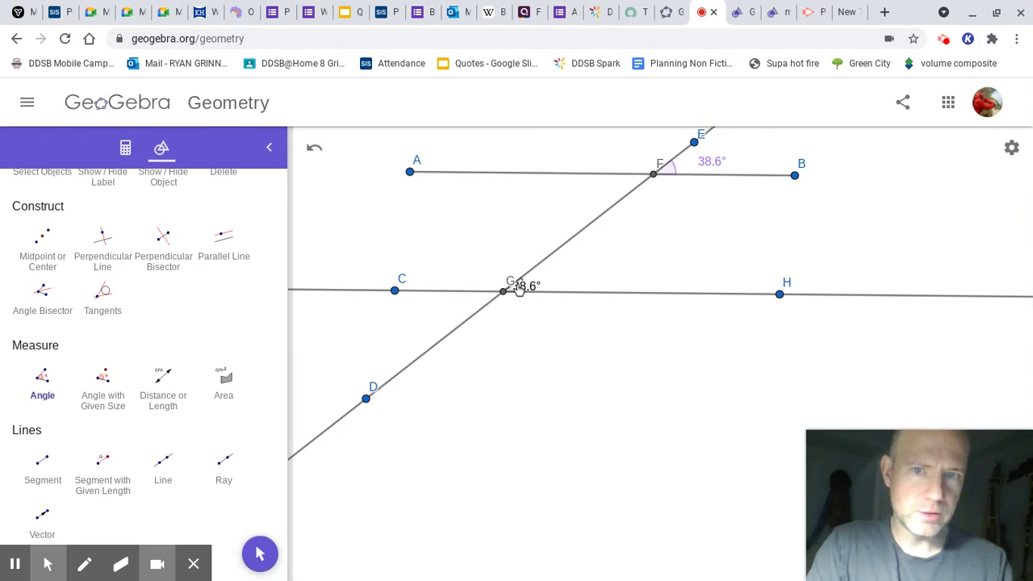
{"action": "left_click", "coordinate": [544, 282]}
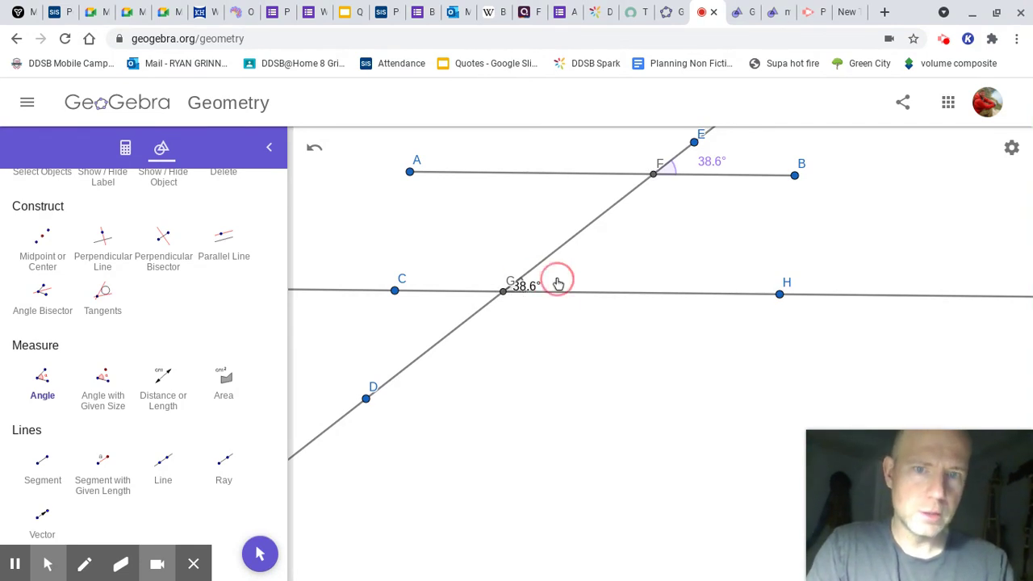
Nudge the 38.6° label at G slightly to the right
{"action": "scroll", "coordinate": [43, 266], "scroll_direction": "up", "scroll_amount": 3}
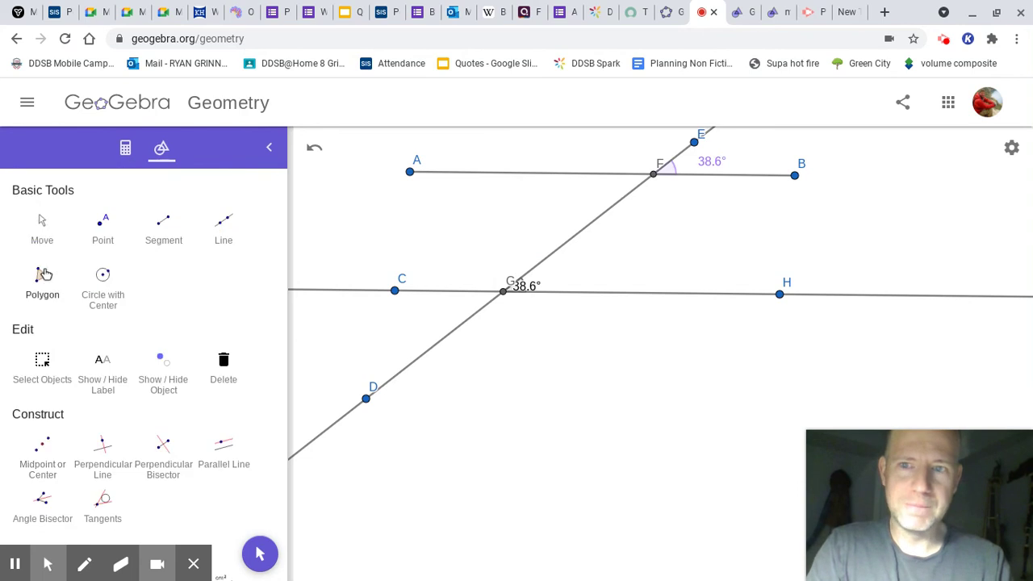
{"action": "left_click", "coordinate": [44, 219]}
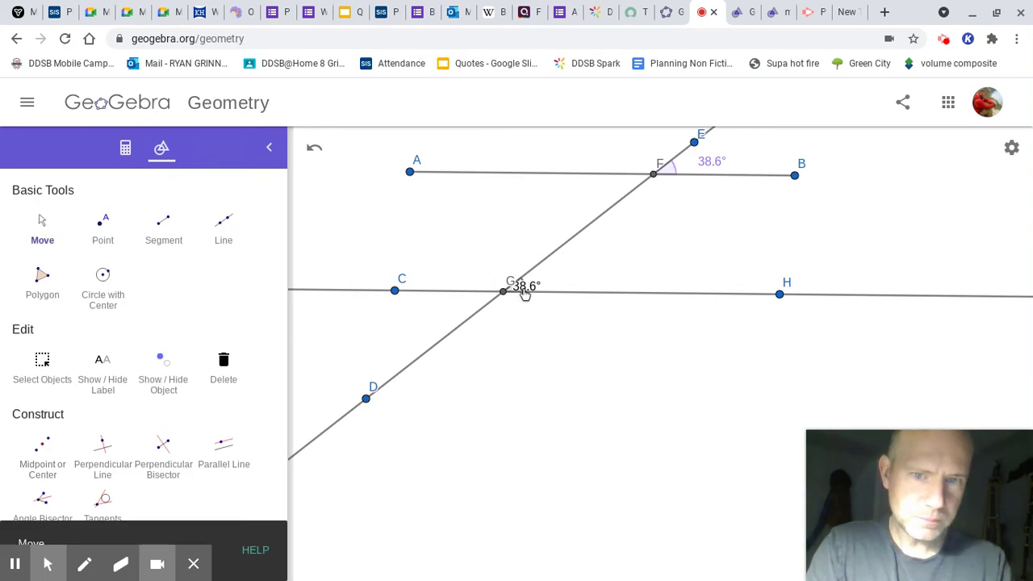
{"action": "left_click_drag", "start_coordinate": [525, 293], "coordinate": [555, 287]}
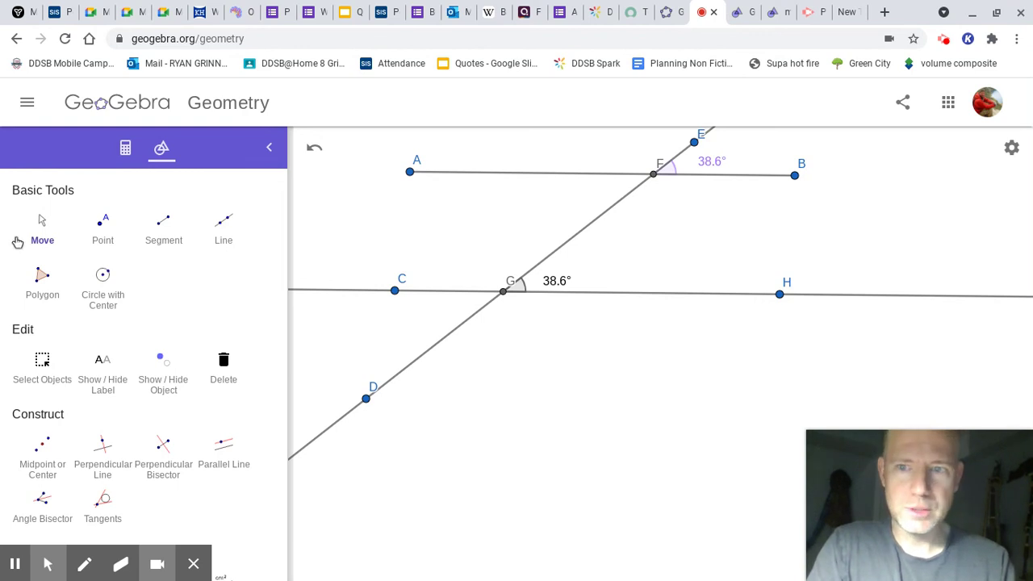
Measure angle CGF at G, which shows 141.4°
{"action": "scroll", "coordinate": [58, 404], "scroll_direction": "down", "scroll_amount": 5}
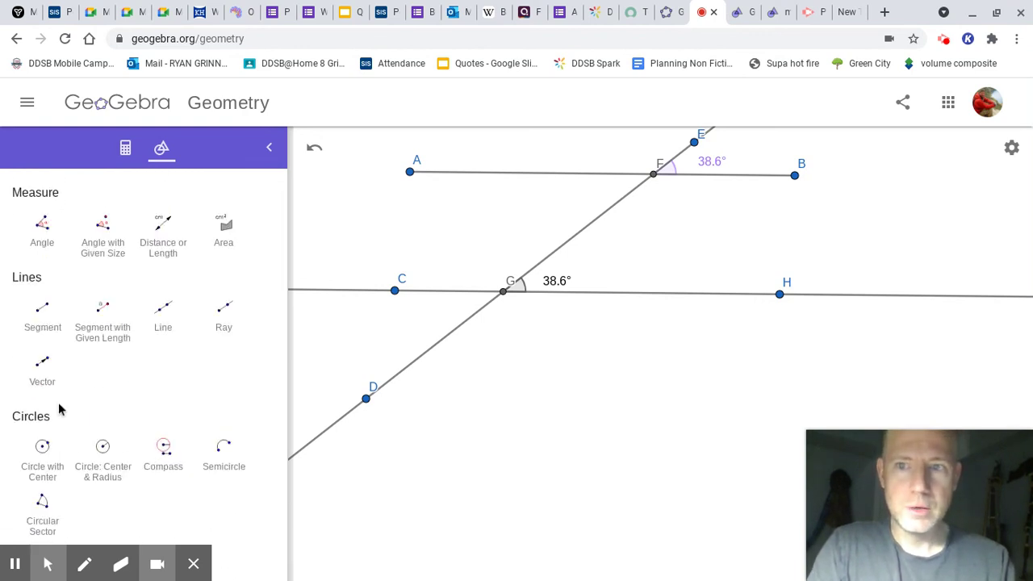
{"action": "left_click", "coordinate": [42, 234]}
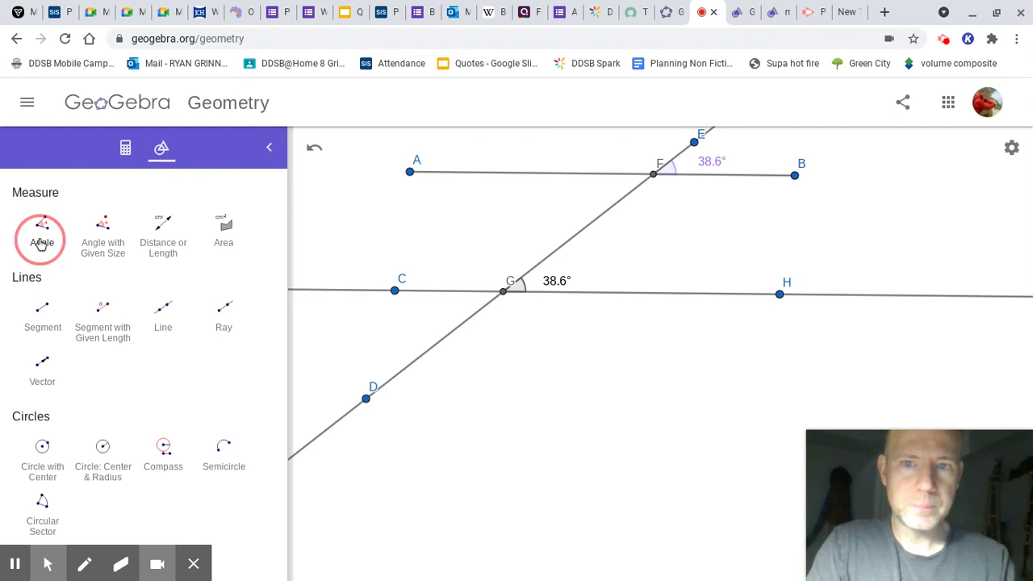
{"action": "left_click", "coordinate": [394, 292]}
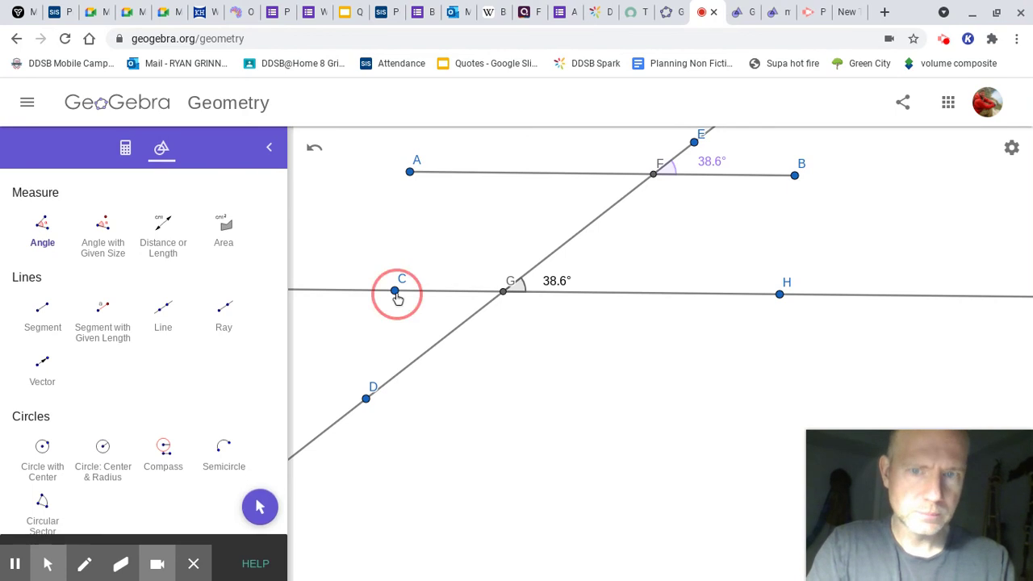
{"action": "left_click", "coordinate": [502, 292]}
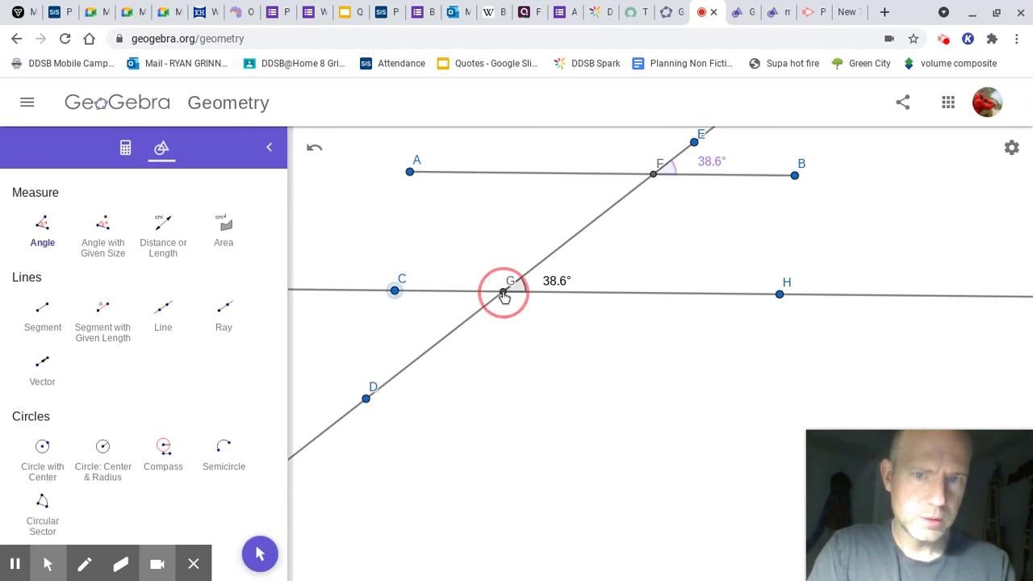
{"action": "left_click", "coordinate": [655, 179]}
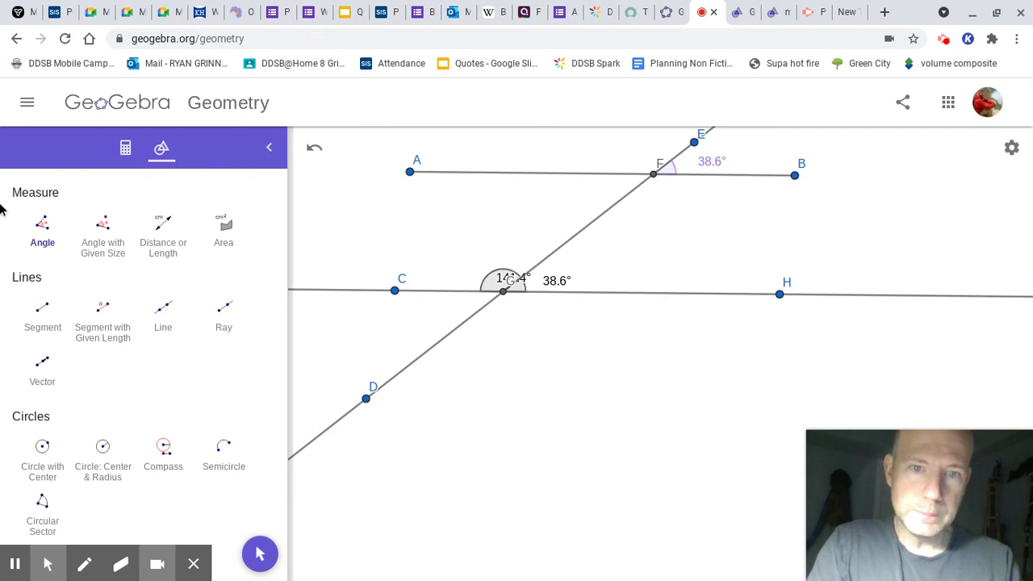
Drag the 141.4° label at G up and left off the arc
{"action": "scroll", "coordinate": [46, 242], "scroll_direction": "up", "scroll_amount": 5}
{"action": "left_click", "coordinate": [45, 234]}
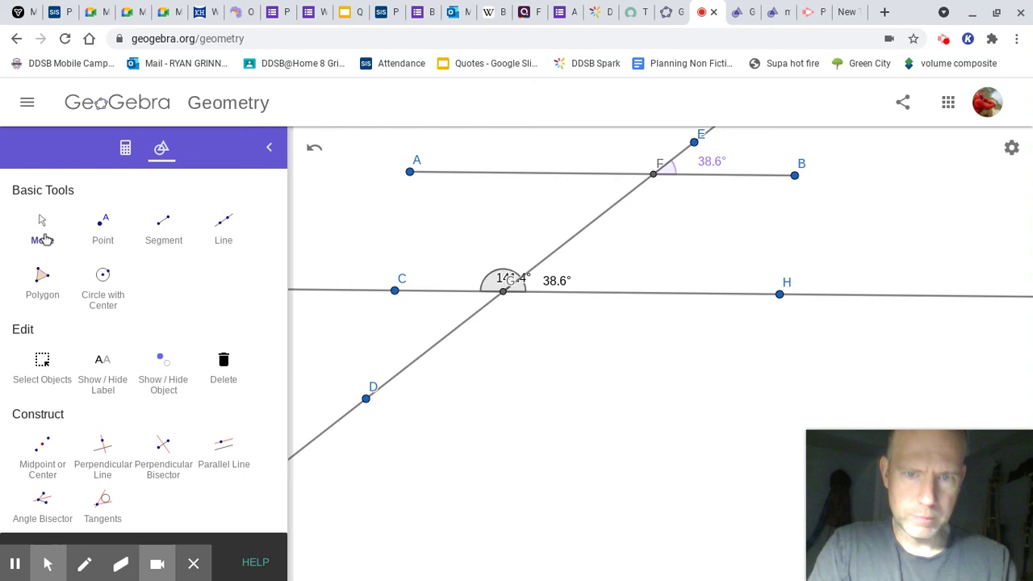
{"action": "left_click", "coordinate": [501, 277]}
{"action": "left_click_drag", "start_coordinate": [502, 277], "coordinate": [460, 264]}
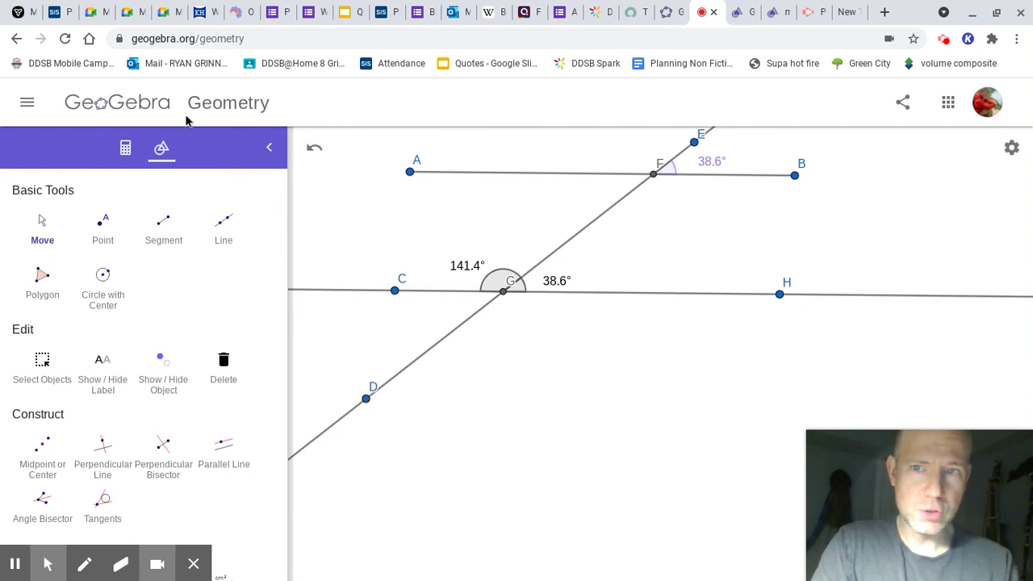
Measure angle AFE at F, showing 141.4°
{"action": "scroll", "coordinate": [35, 414], "scroll_direction": "down", "scroll_amount": 4}
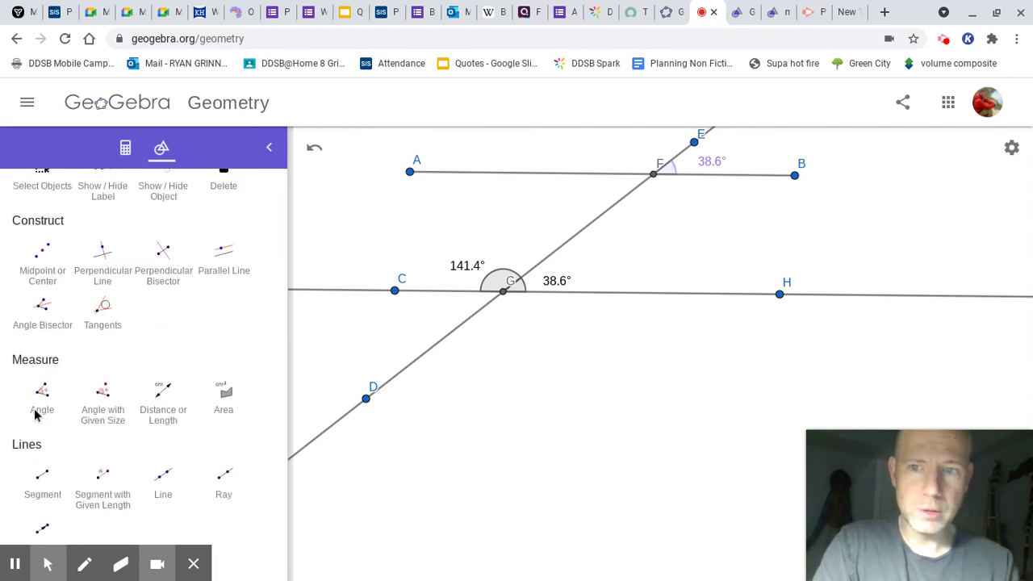
{"action": "left_click", "coordinate": [38, 300]}
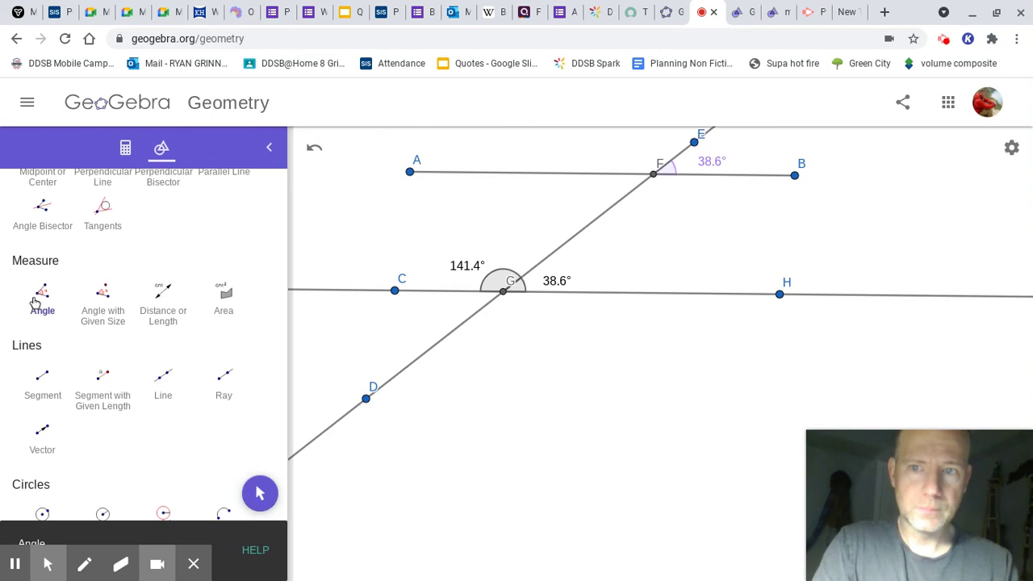
{"action": "left_click", "coordinate": [410, 173]}
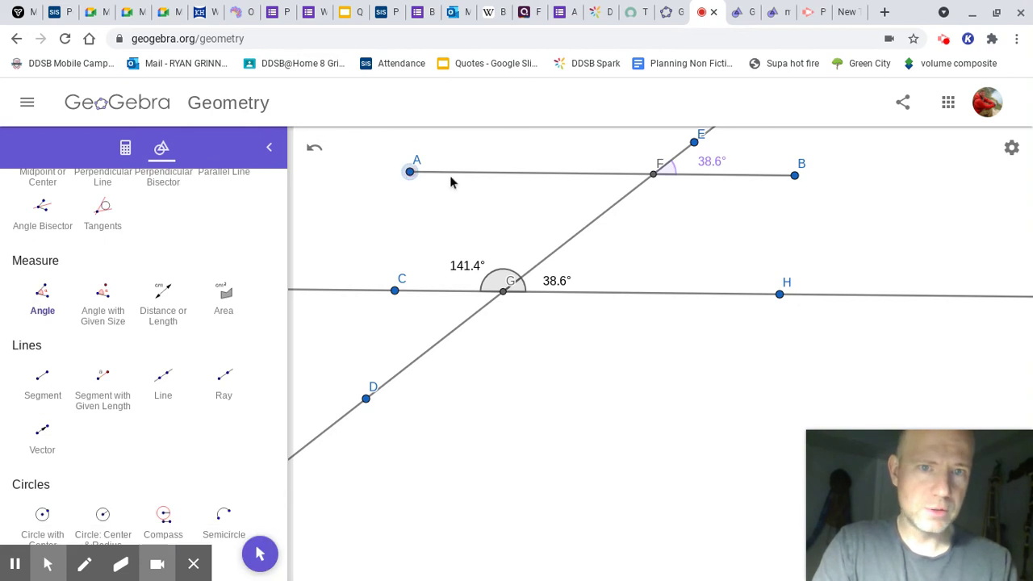
{"action": "left_click", "coordinate": [654, 175]}
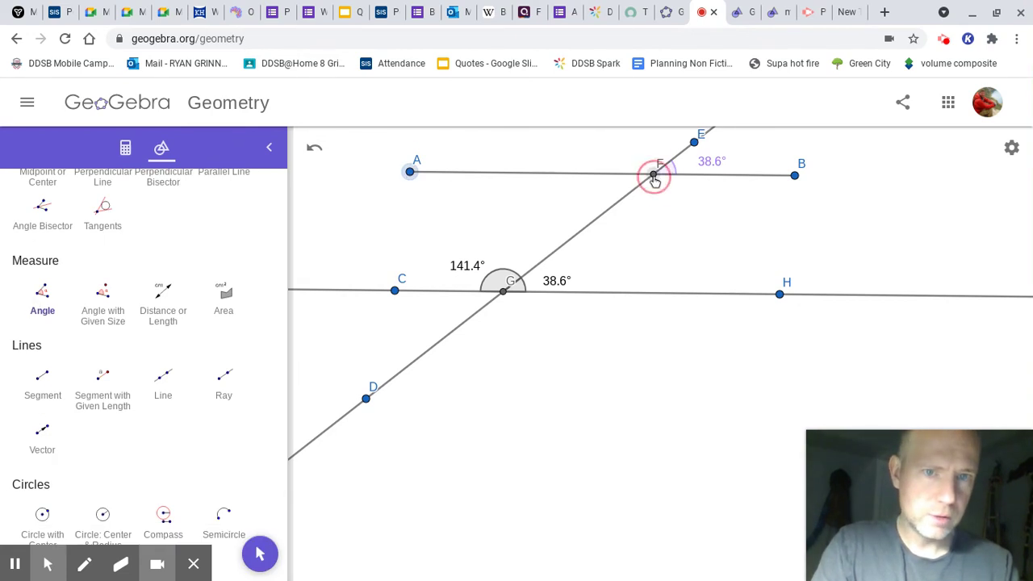
{"action": "left_click", "coordinate": [694, 143]}
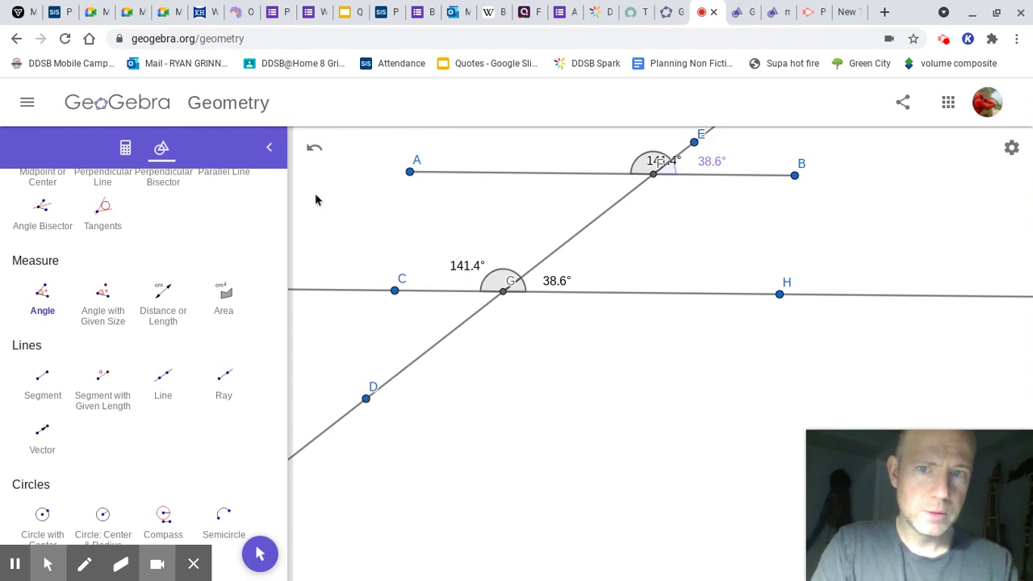
Drag the 141.4° label at F up and left clear of the arc
{"action": "scroll", "coordinate": [139, 265], "scroll_direction": "up", "scroll_amount": 4}
{"action": "left_click", "coordinate": [45, 225]}
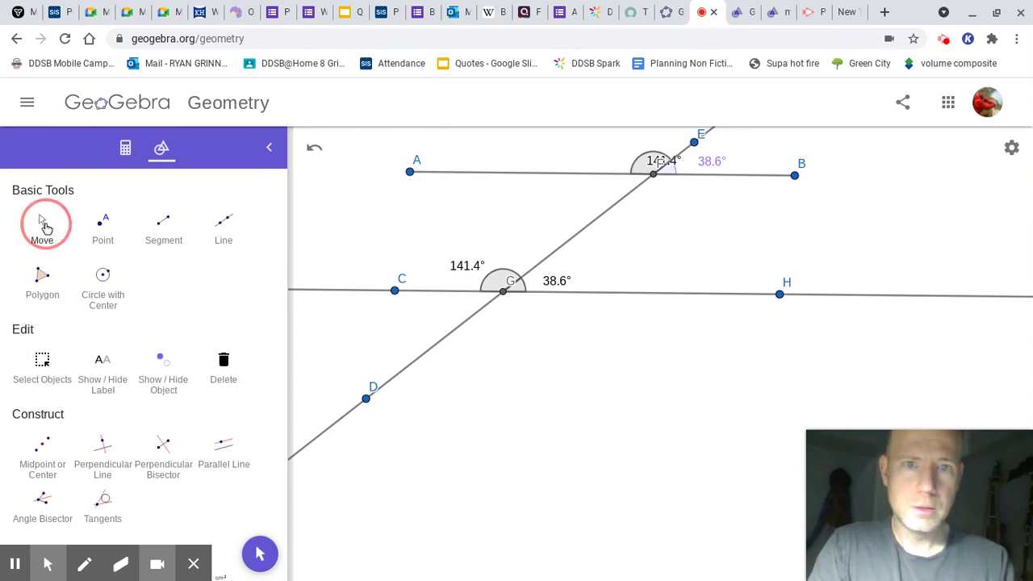
{"action": "left_click_drag", "start_coordinate": [651, 171], "coordinate": [601, 159]}
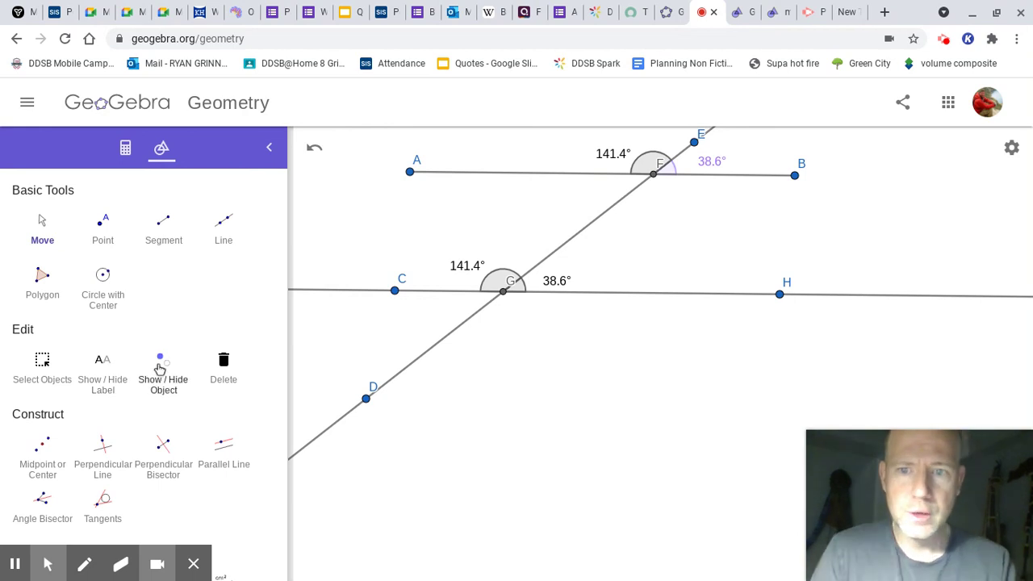
{"action": "scroll", "coordinate": [160, 369], "scroll_direction": "down", "scroll_amount": 4}
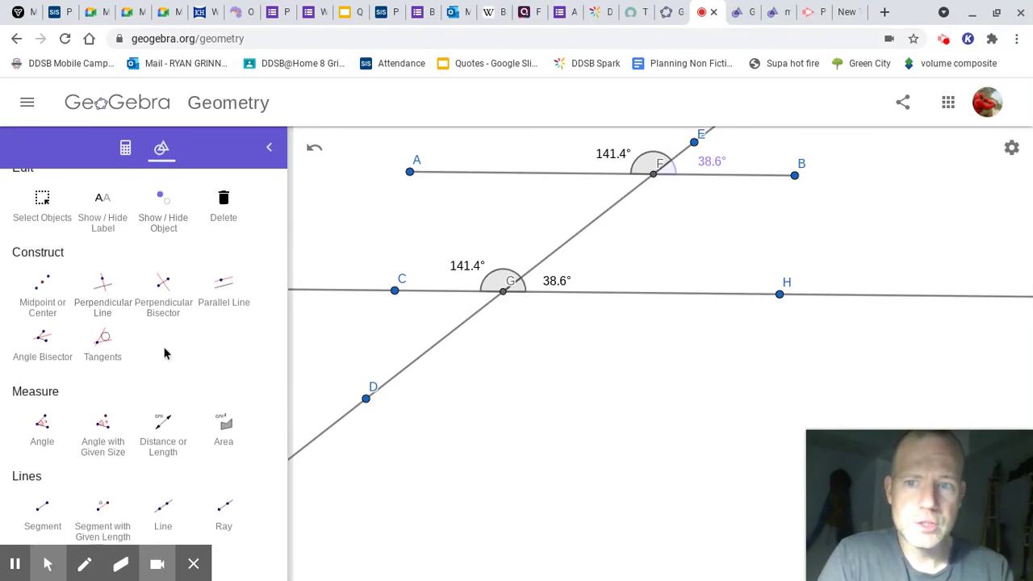
{"action": "scroll", "coordinate": [163, 346], "scroll_direction": "down", "scroll_amount": 1}
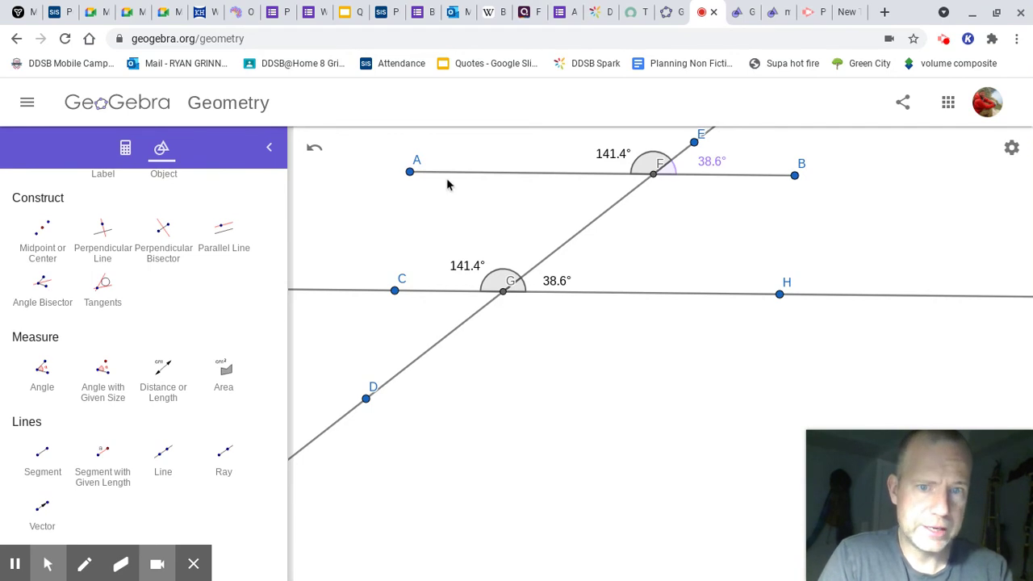
{"action": "left_click", "coordinate": [42, 290]}
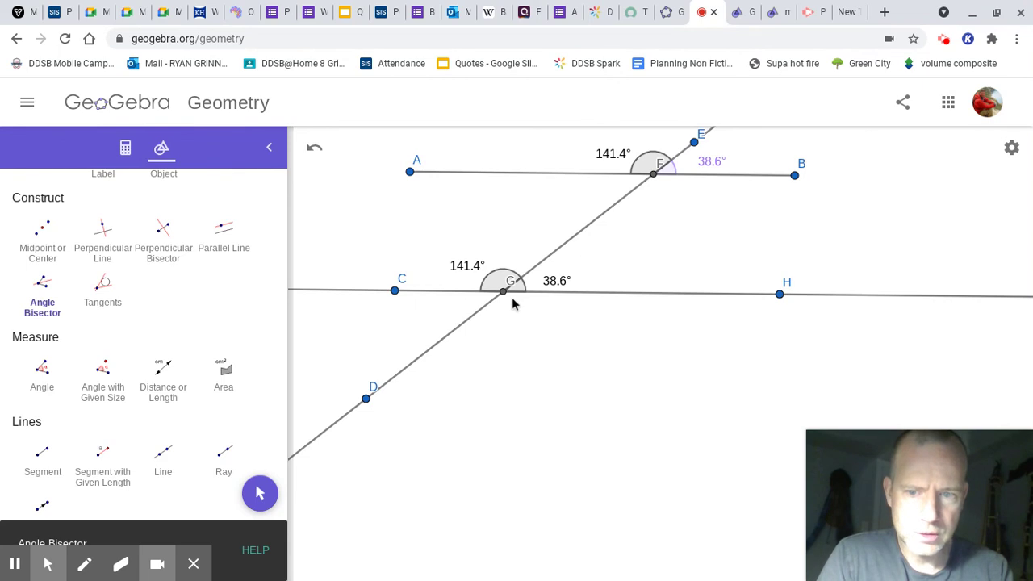
{"action": "mouse_move", "coordinate": [198, 565]}
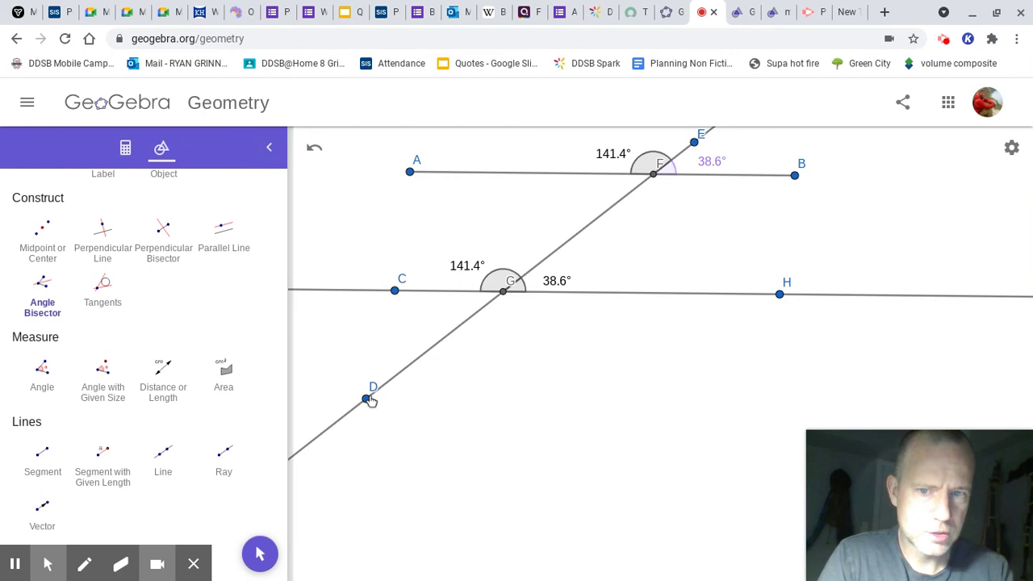
{"action": "left_click", "coordinate": [446, 344]}
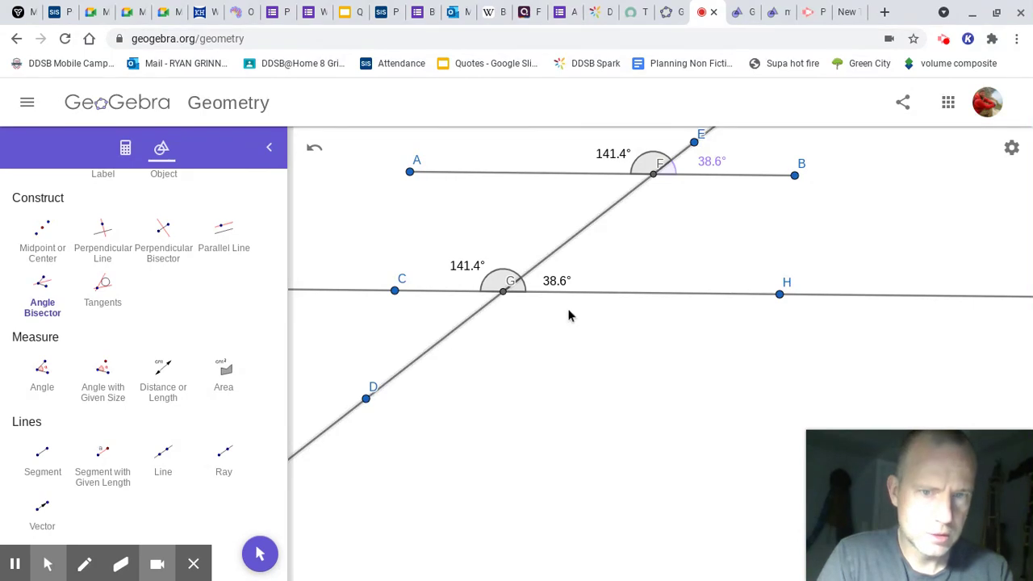
{"action": "left_click", "coordinate": [594, 296]}
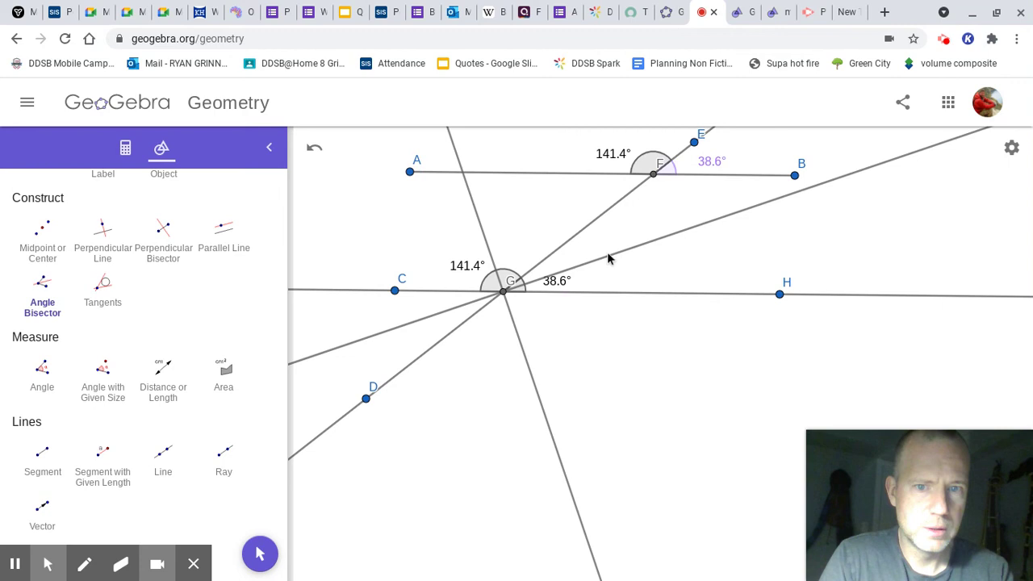
{"action": "left_click", "coordinate": [316, 152]}
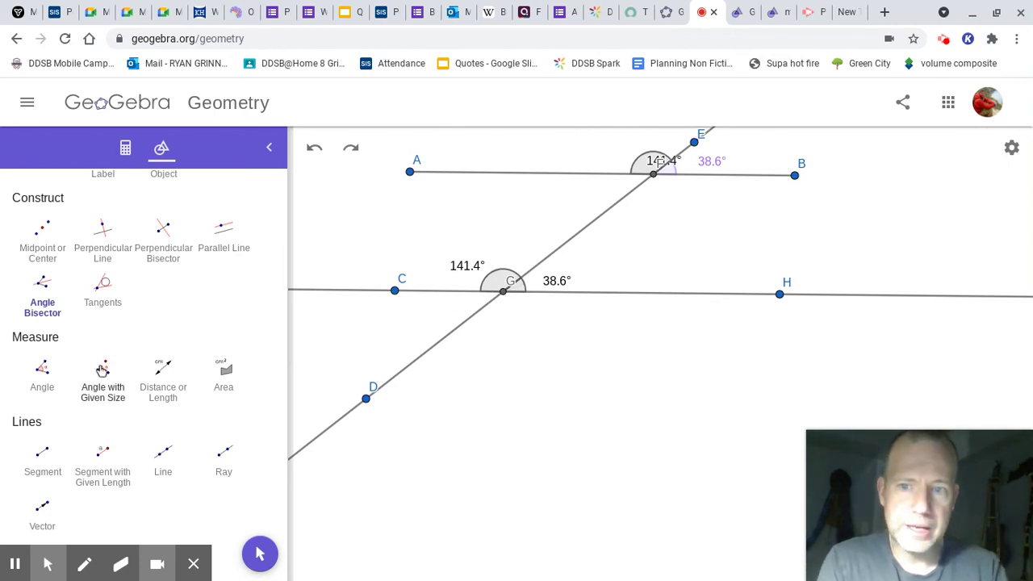
Construct a 57.9° angle at vertex H from new point I on line CH, creating point I'
{"action": "left_click", "coordinate": [106, 371]}
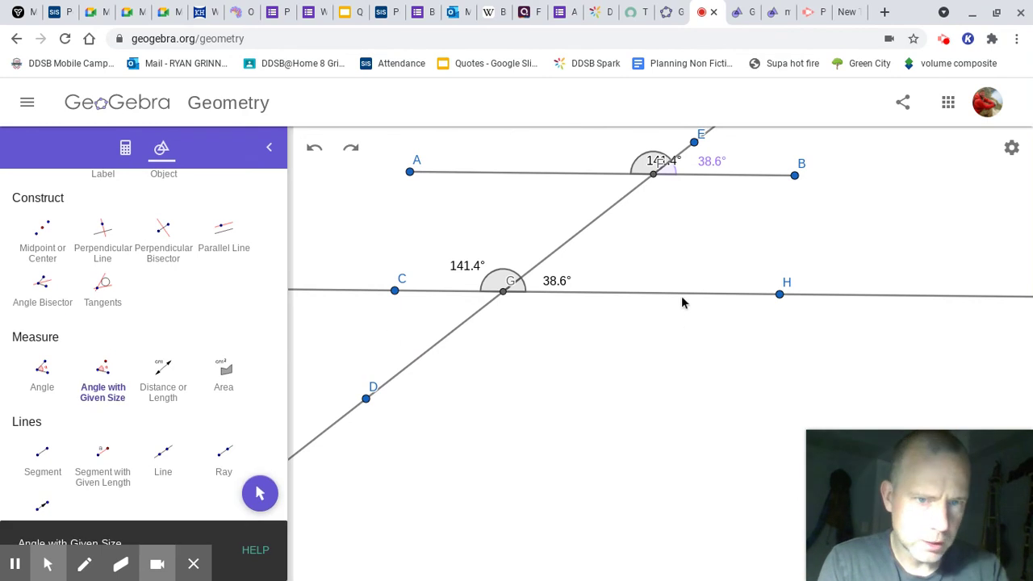
{"action": "left_click", "coordinate": [841, 297]}
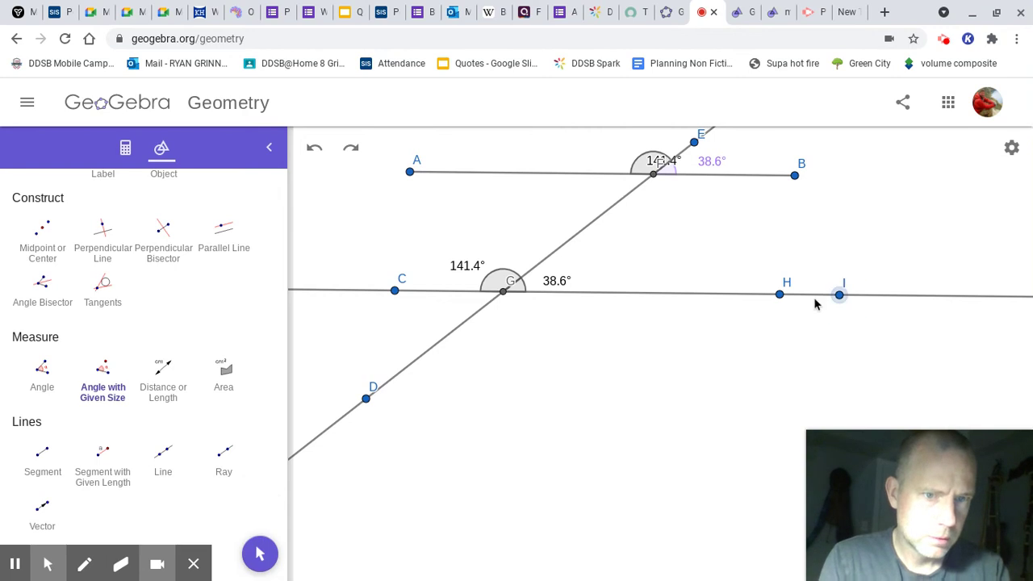
{"action": "left_click", "coordinate": [779, 297]}
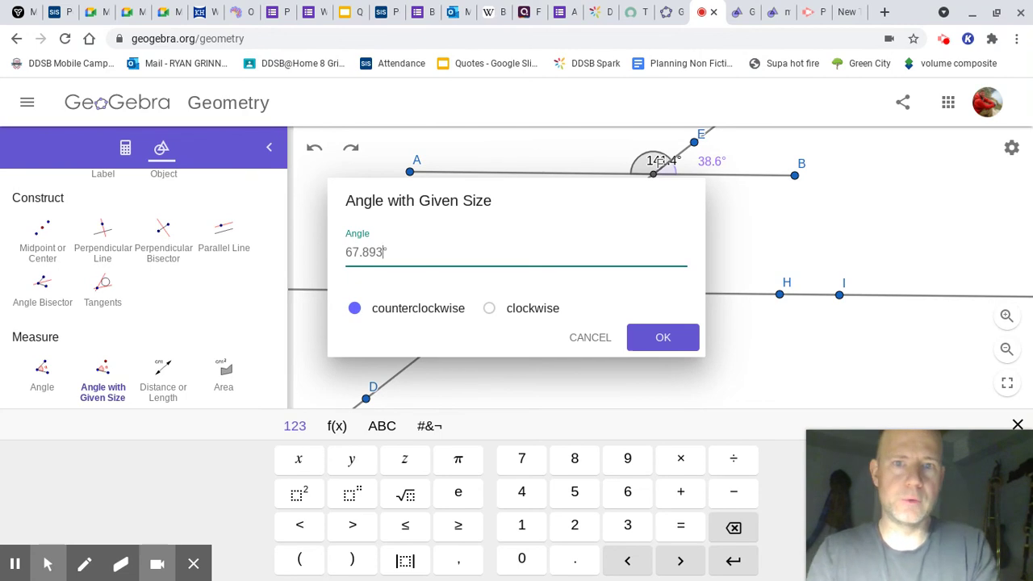
{"action": "left_click", "coordinate": [693, 343]}
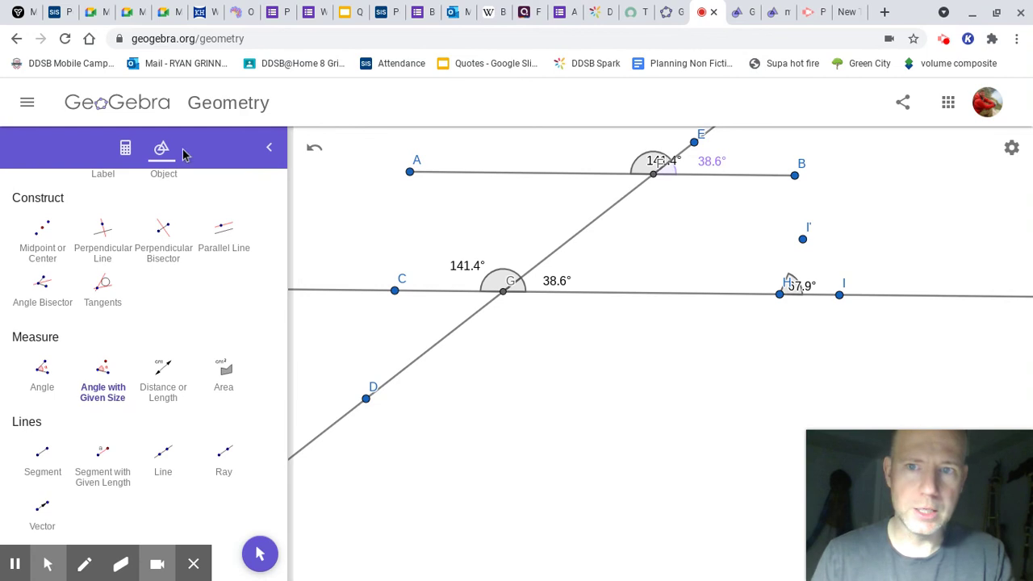
Draw a second transversal line through points I' and H across both parallels
{"action": "scroll", "coordinate": [188, 220], "scroll_direction": "up", "scroll_amount": 3}
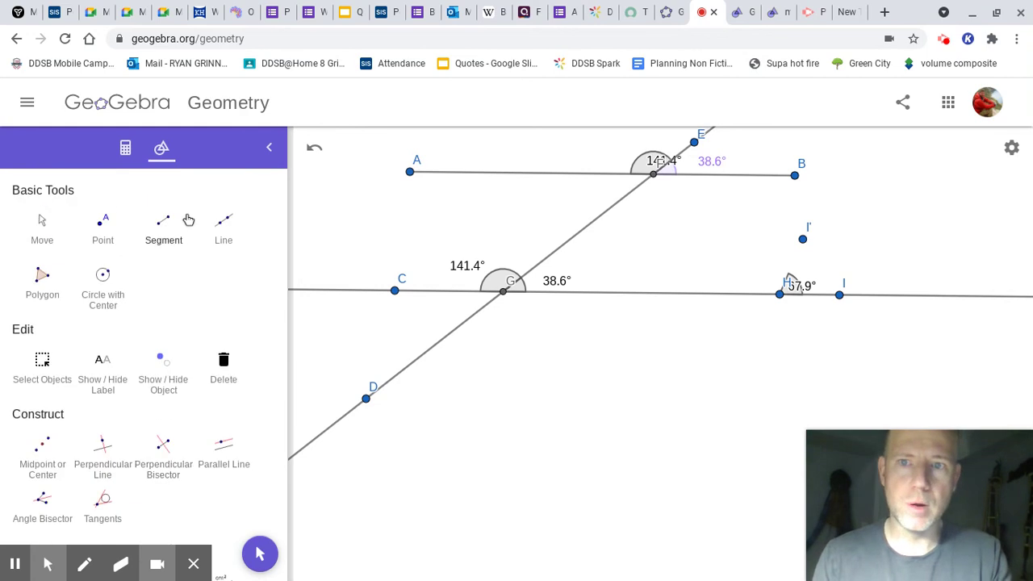
{"action": "left_click", "coordinate": [228, 228]}
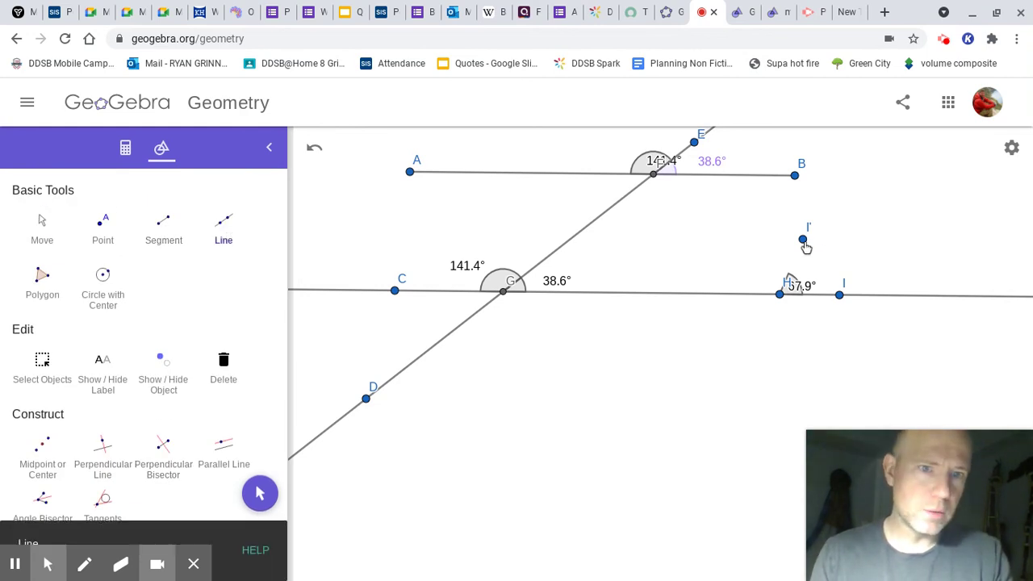
{"action": "left_click", "coordinate": [803, 240]}
{"action": "left_click", "coordinate": [779, 296]}
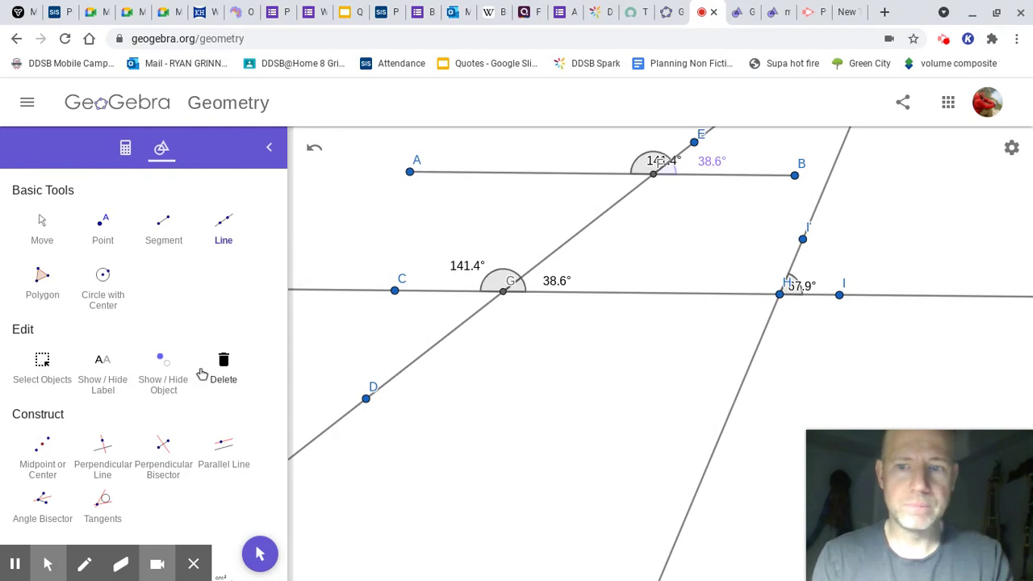
{"action": "mouse_move", "coordinate": [20, 552]}
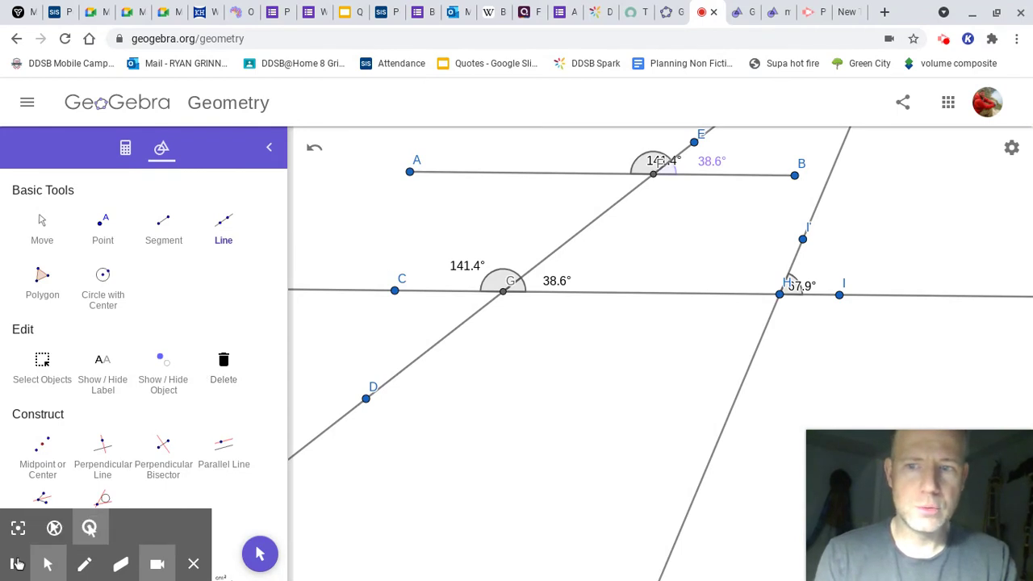